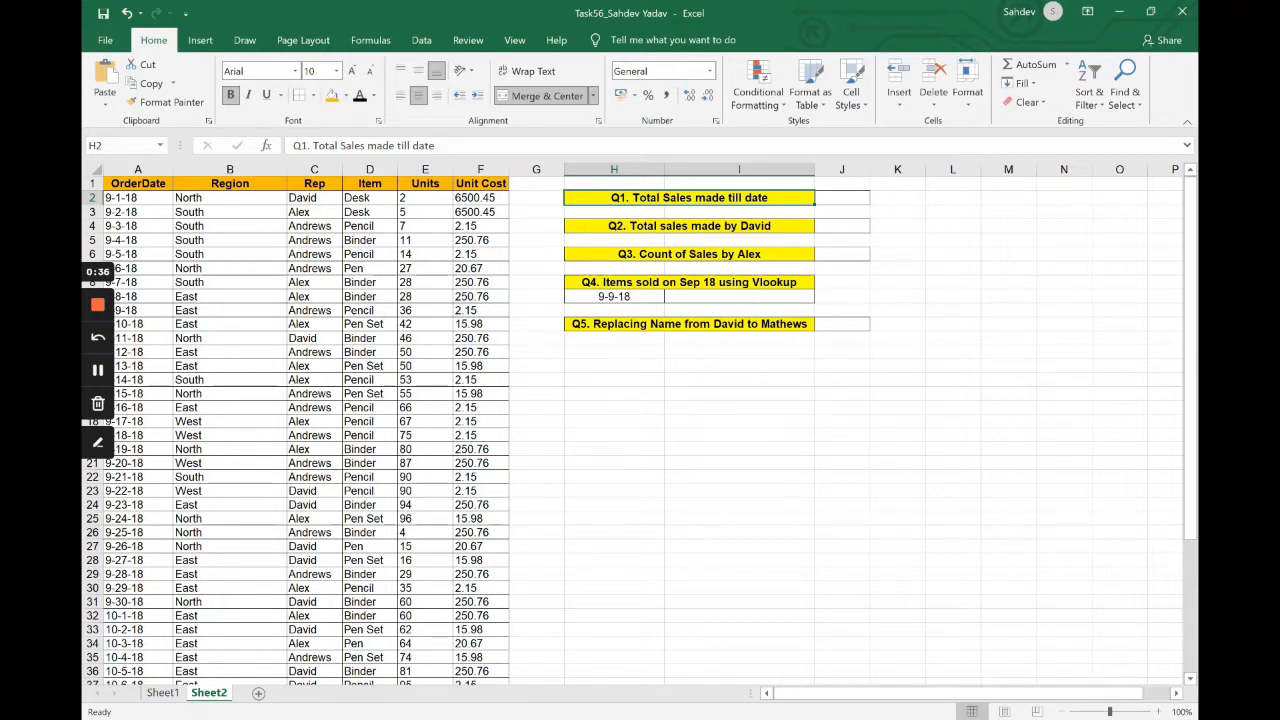
# Calculate total sales in cell J2 beside Q1 with a SUM formula over the Unit Cost range F2:F44
pyautogui.doubleClick(830, 197)
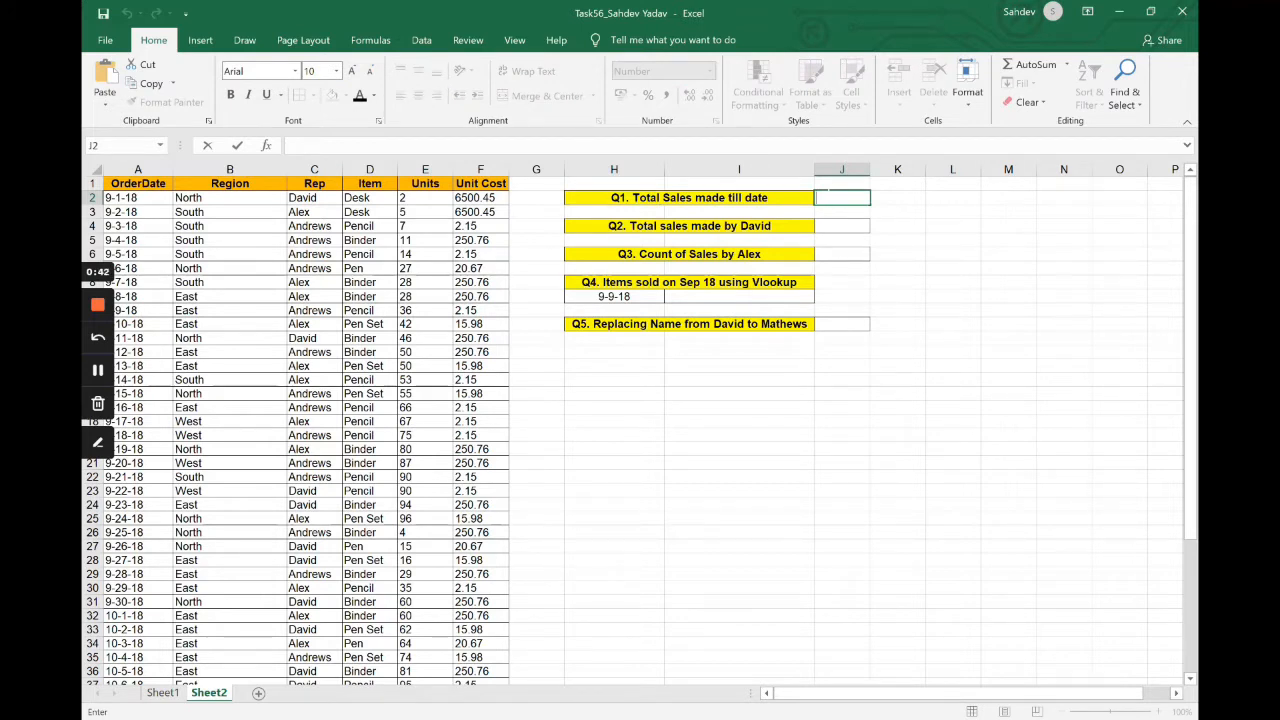
pyautogui.write('=')
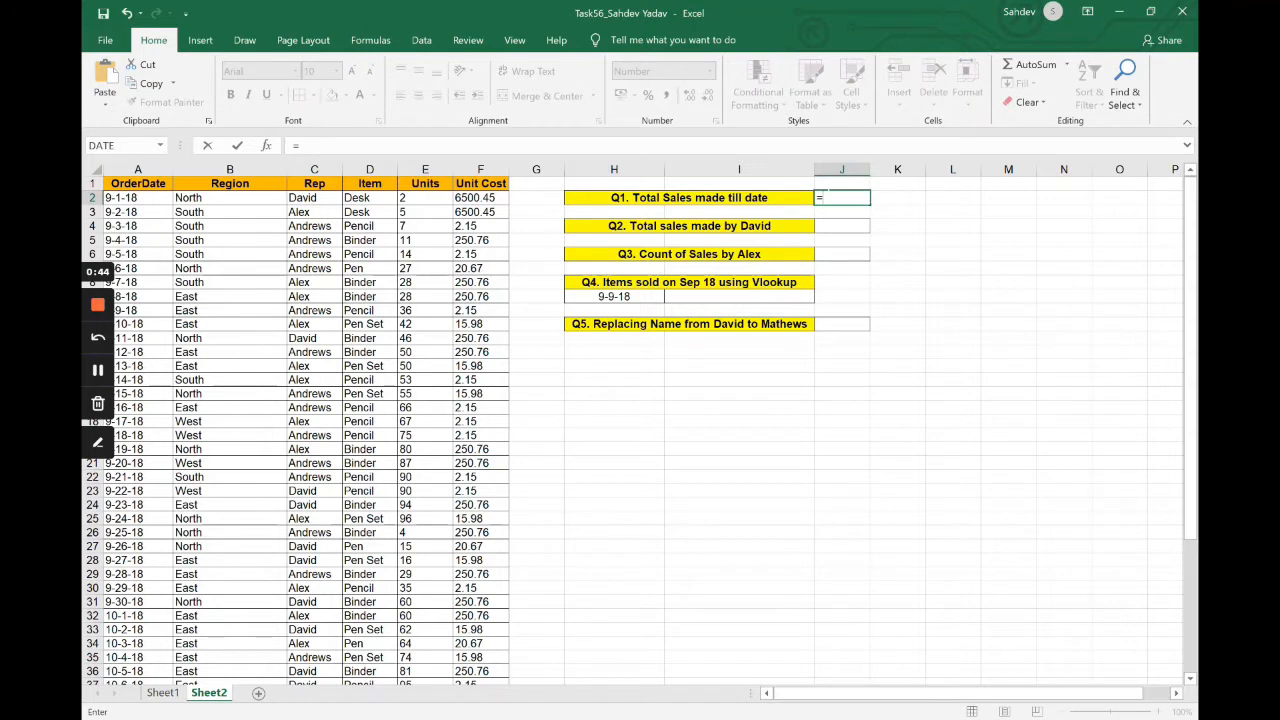
pyautogui.write('sum')
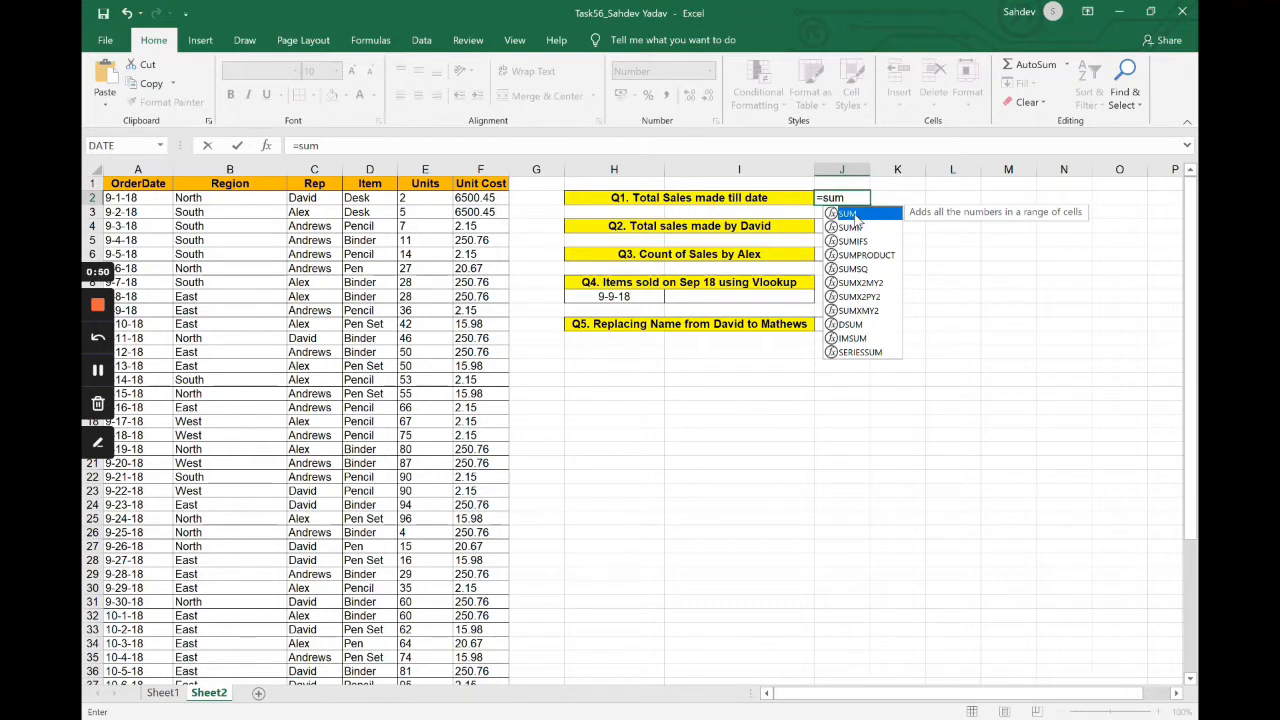
pyautogui.write('(')
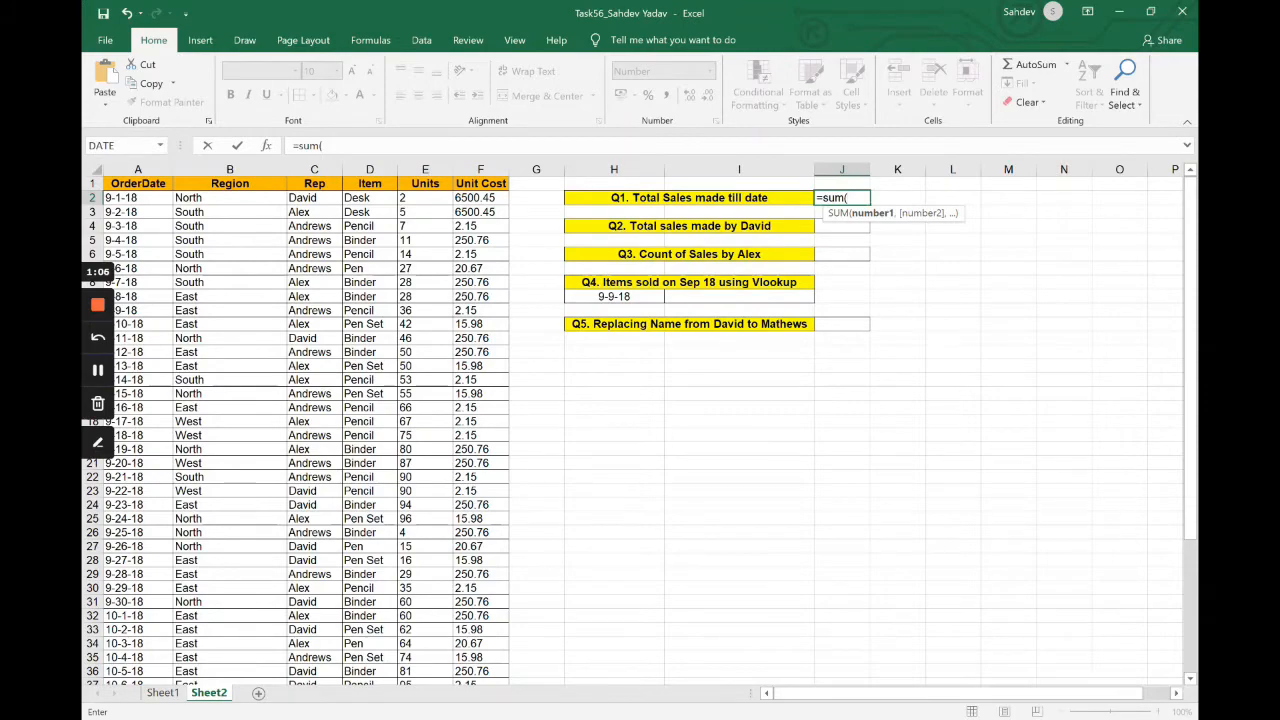
pyautogui.moveTo(490, 198); pyautogui.dragTo(495, 656)
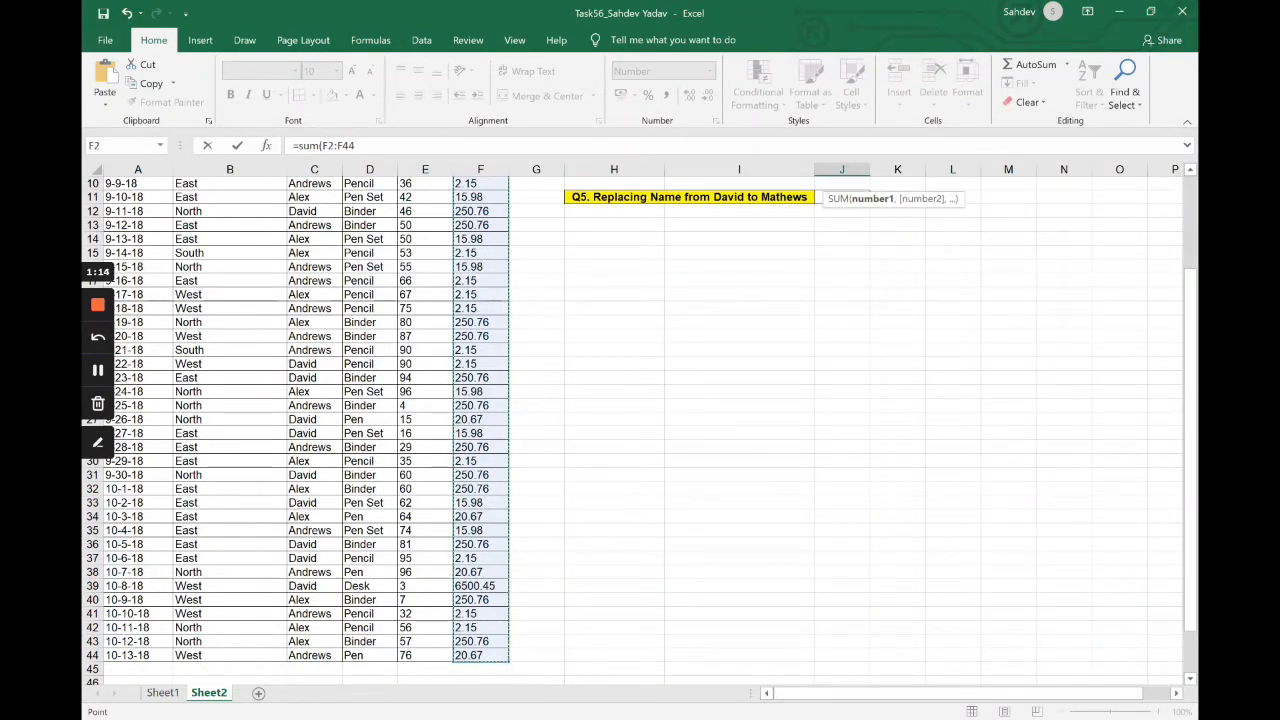
pyautogui.press('Escape')
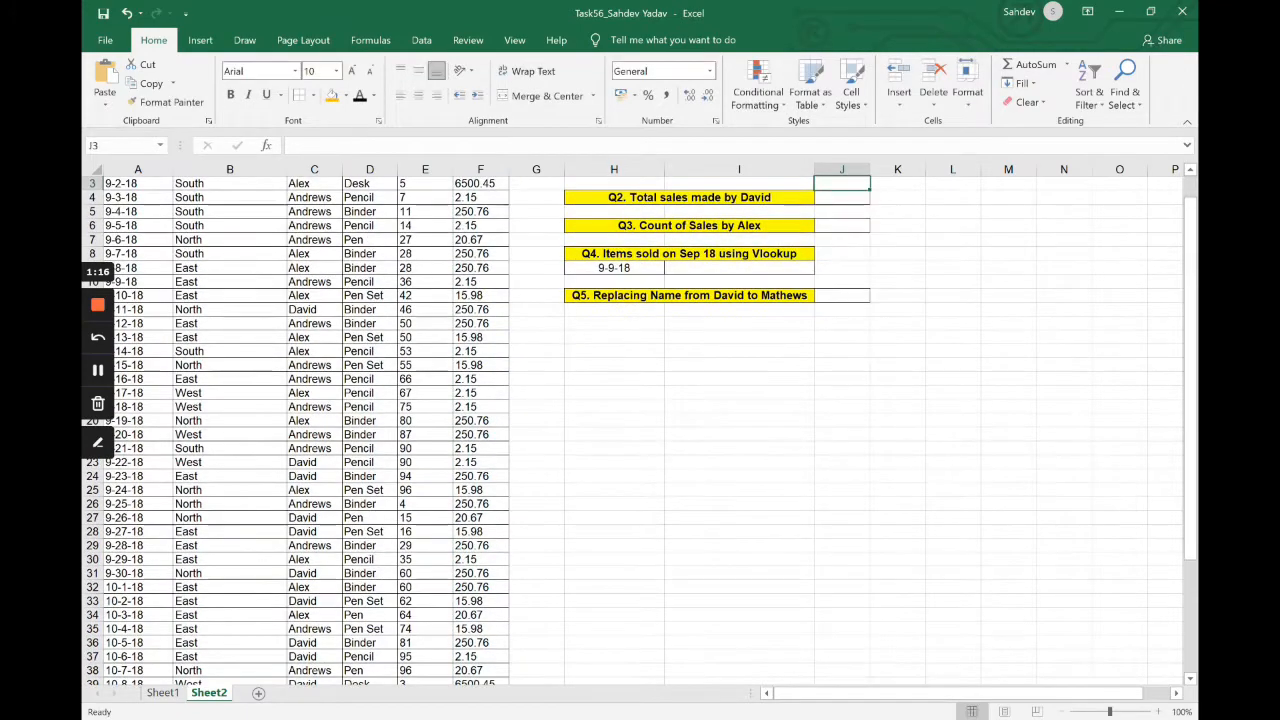
pyautogui.scroll(1, 640, 430)
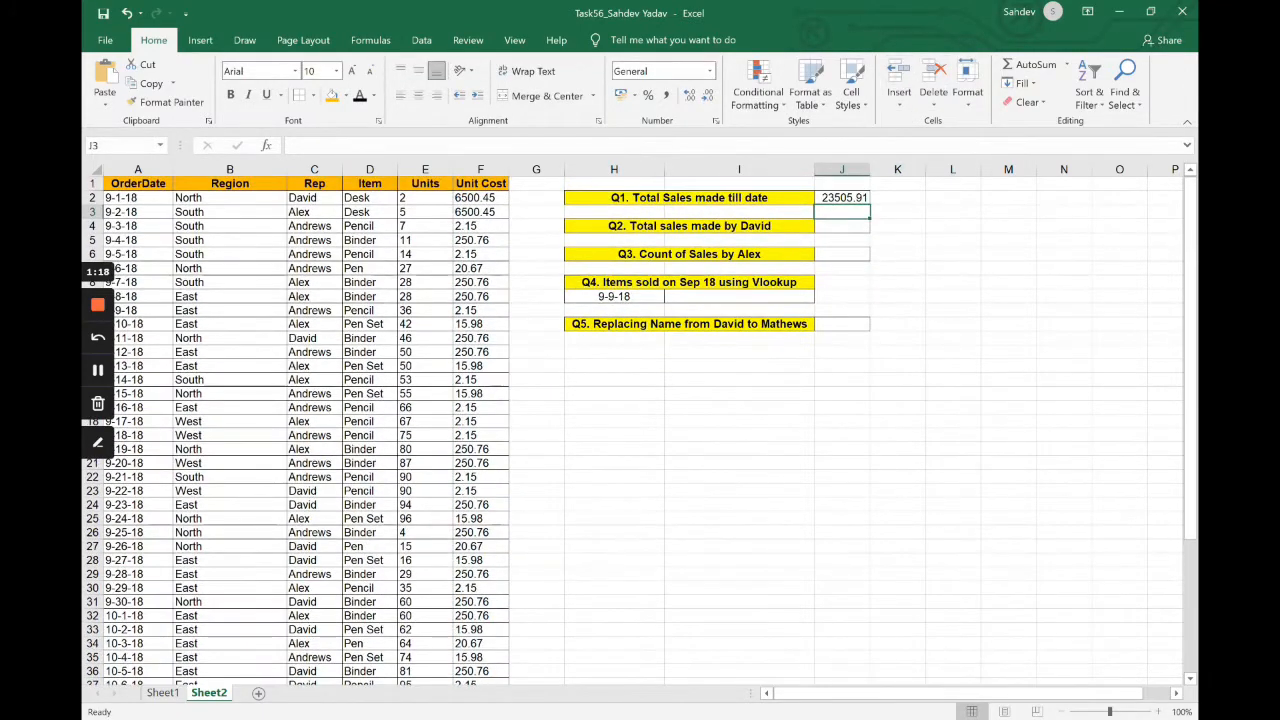
pyautogui.click(842, 198)
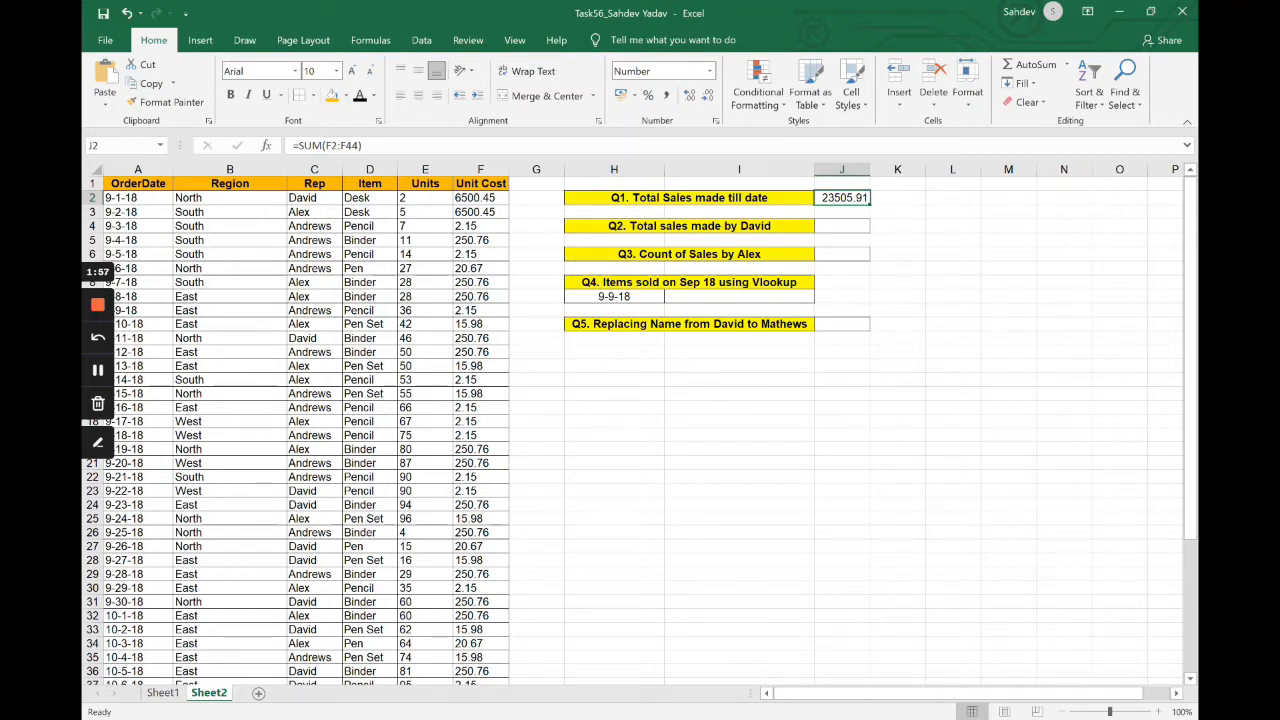
# Start a SUMIF formula in cell J4 beside Q2, using the Rep column C2:C44 as its range
pyautogui.doubleClick(842, 226)
pyautogui.write('=su')
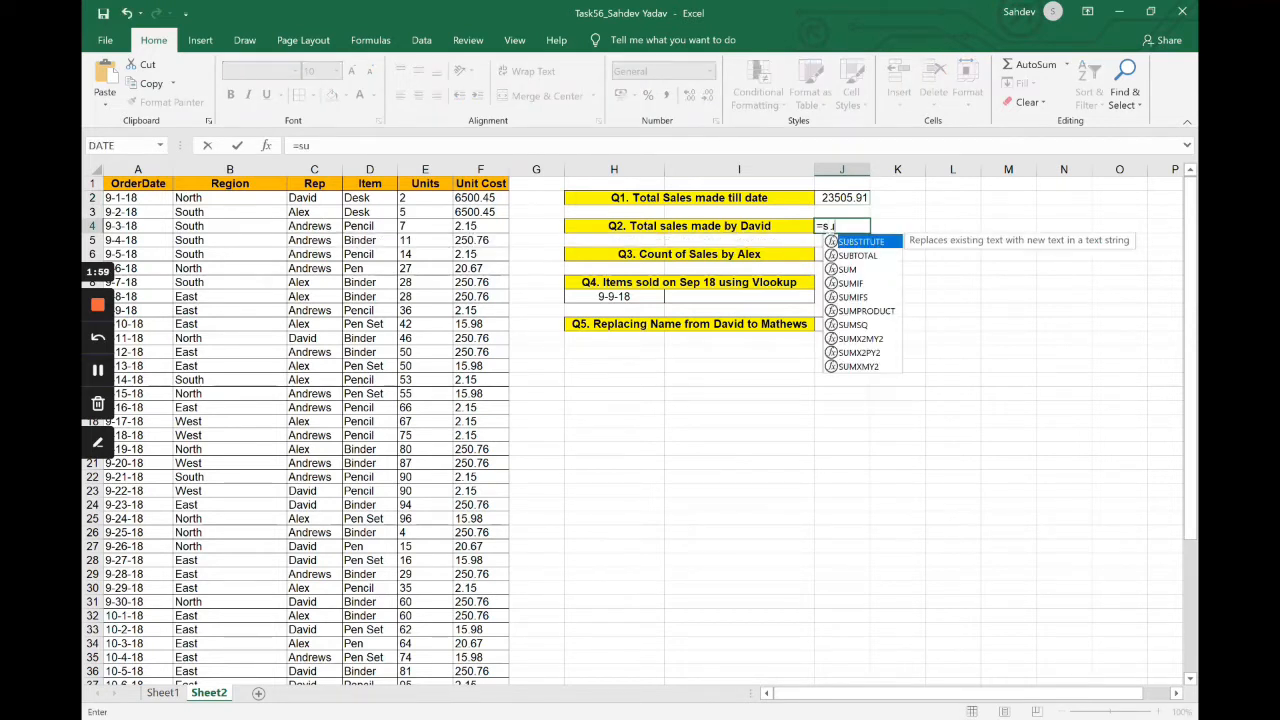
pyautogui.write('mif')
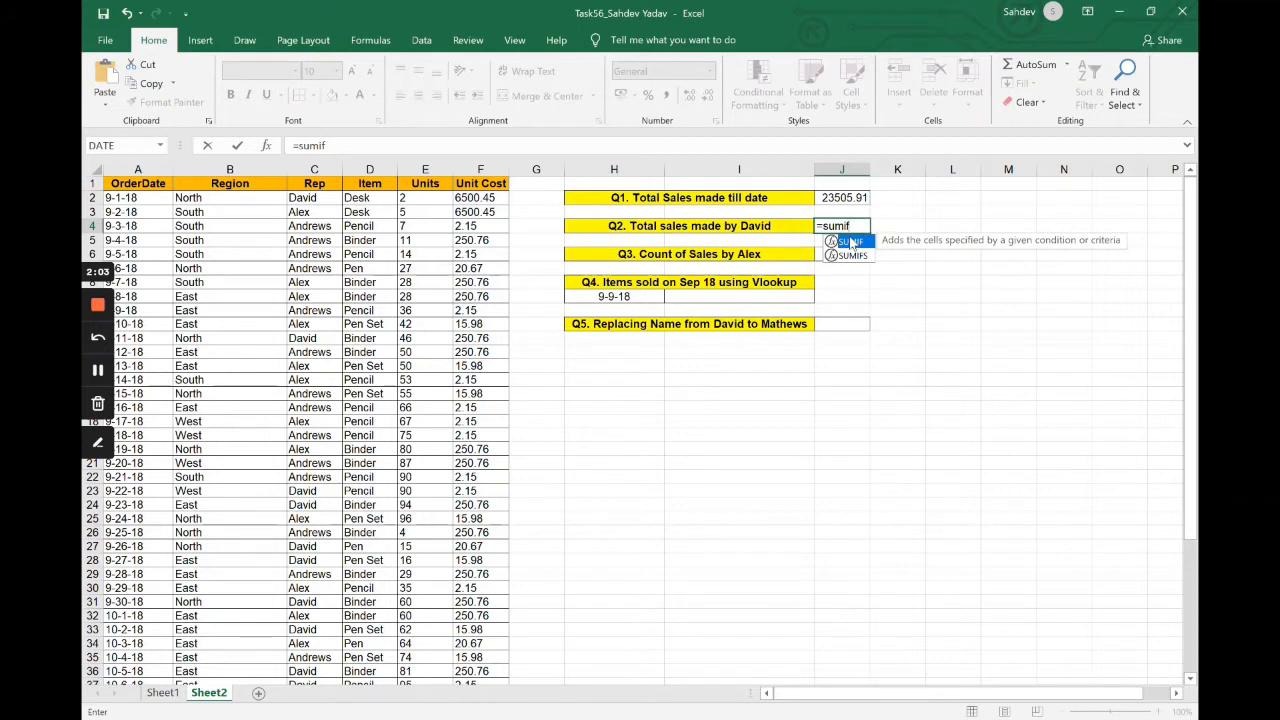
pyautogui.doubleClick(850, 242)
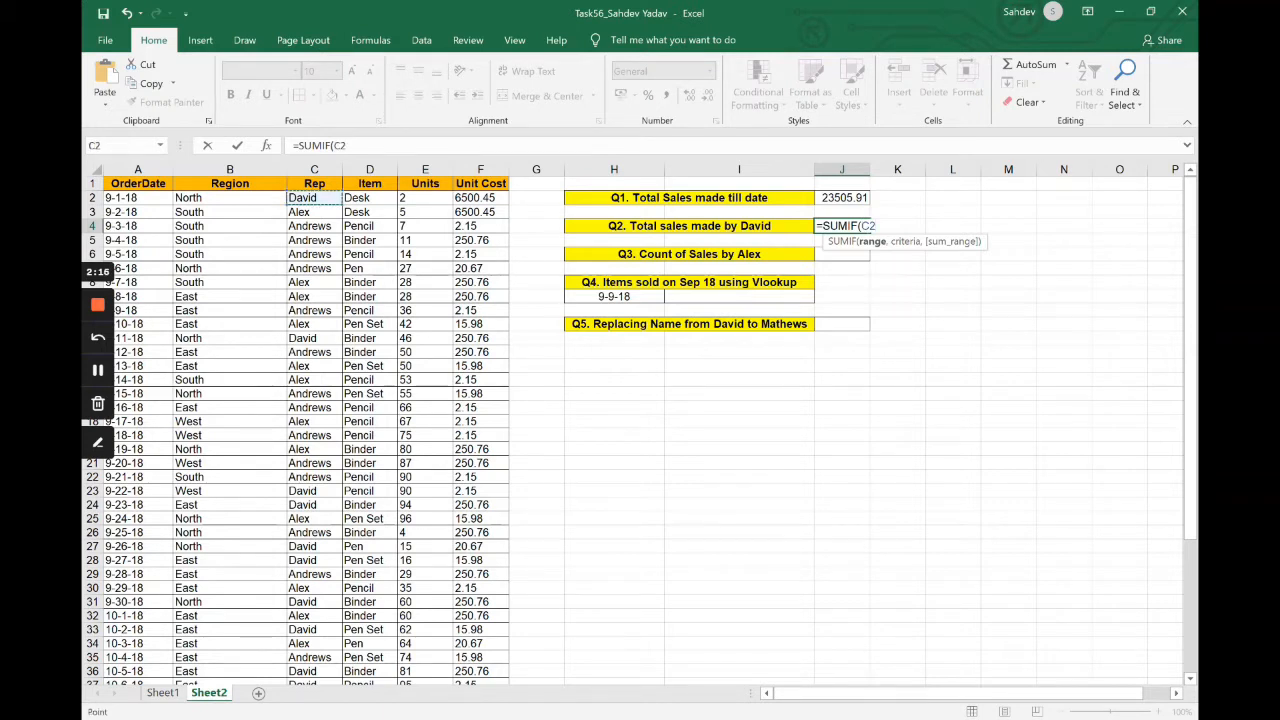
pyautogui.click(314, 338)
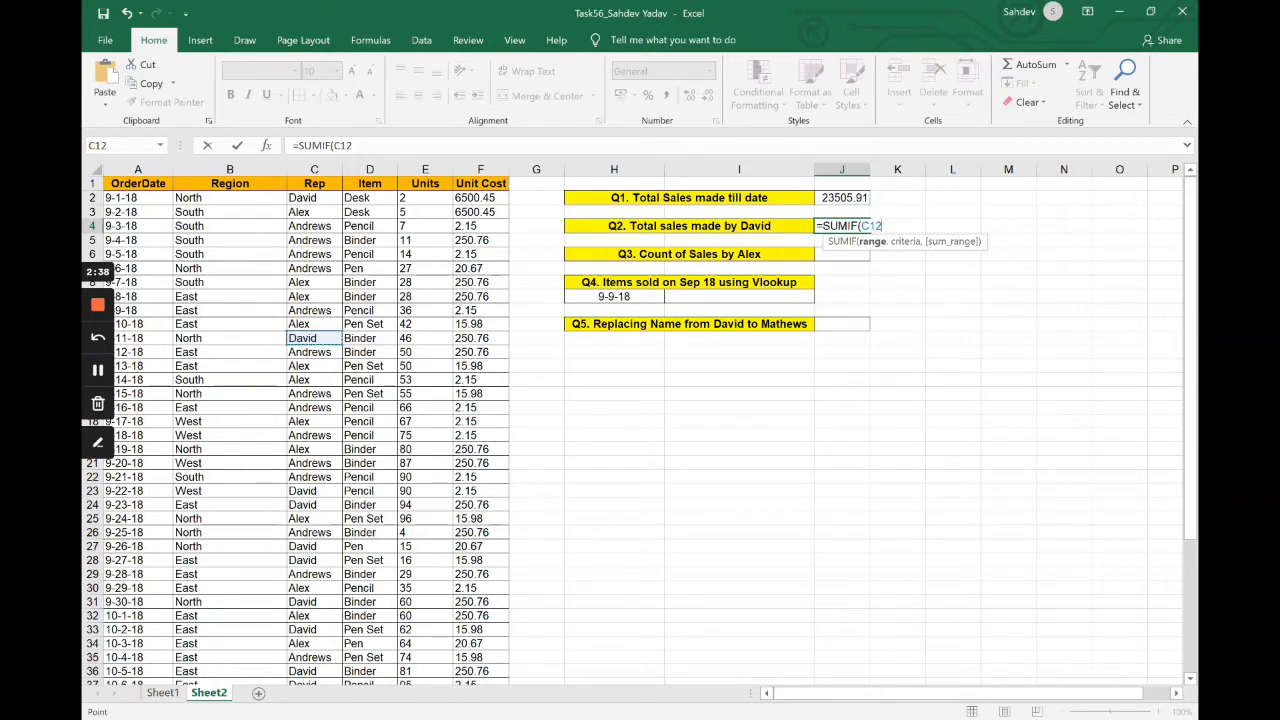
pyautogui.moveTo(315, 198); pyautogui.dragTo(325, 662)
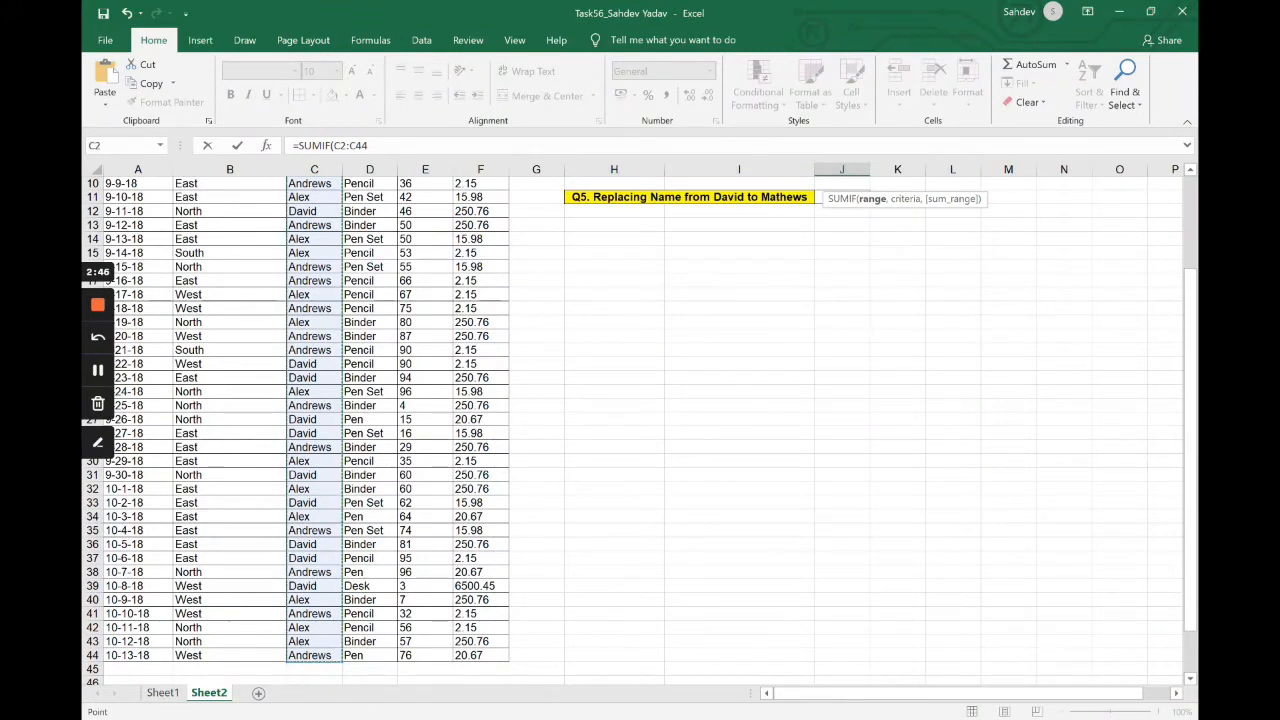
# Complete the SUMIF in J4 with an equals criterion for the rep named in Q2 and sum range F2:F44
pyautogui.write(',')
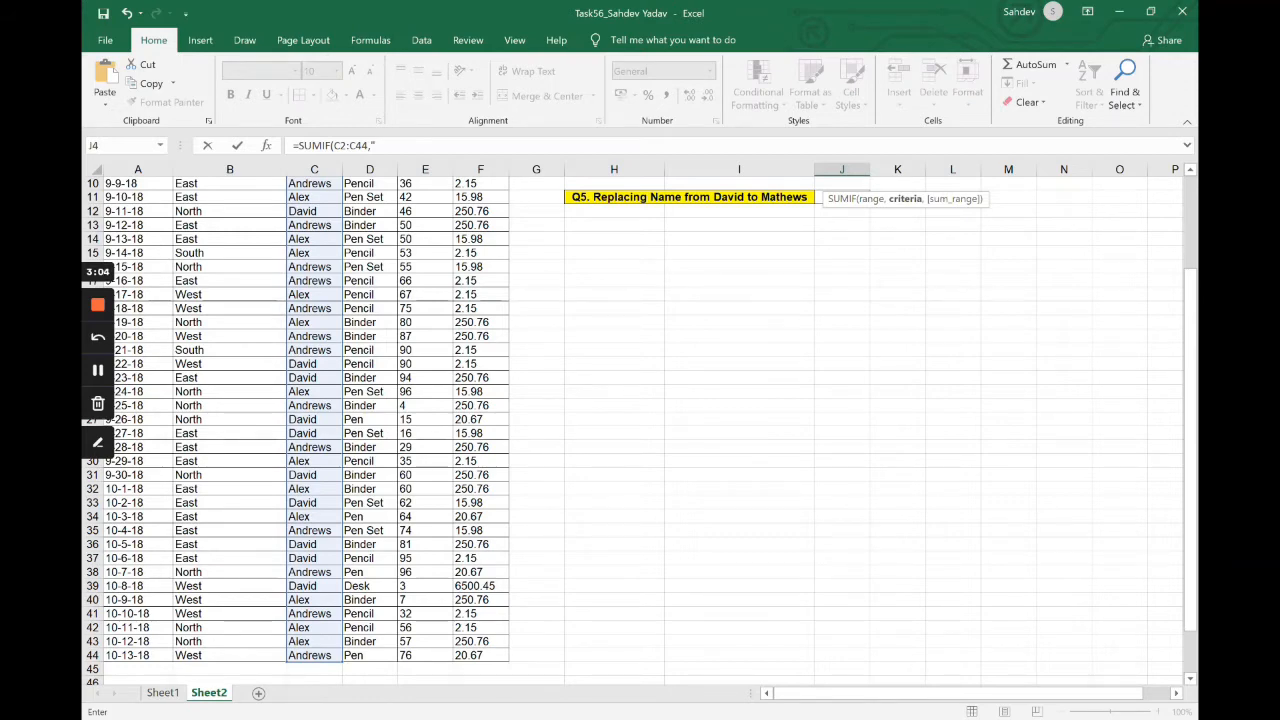
pyautogui.scroll(3, 906, 241)
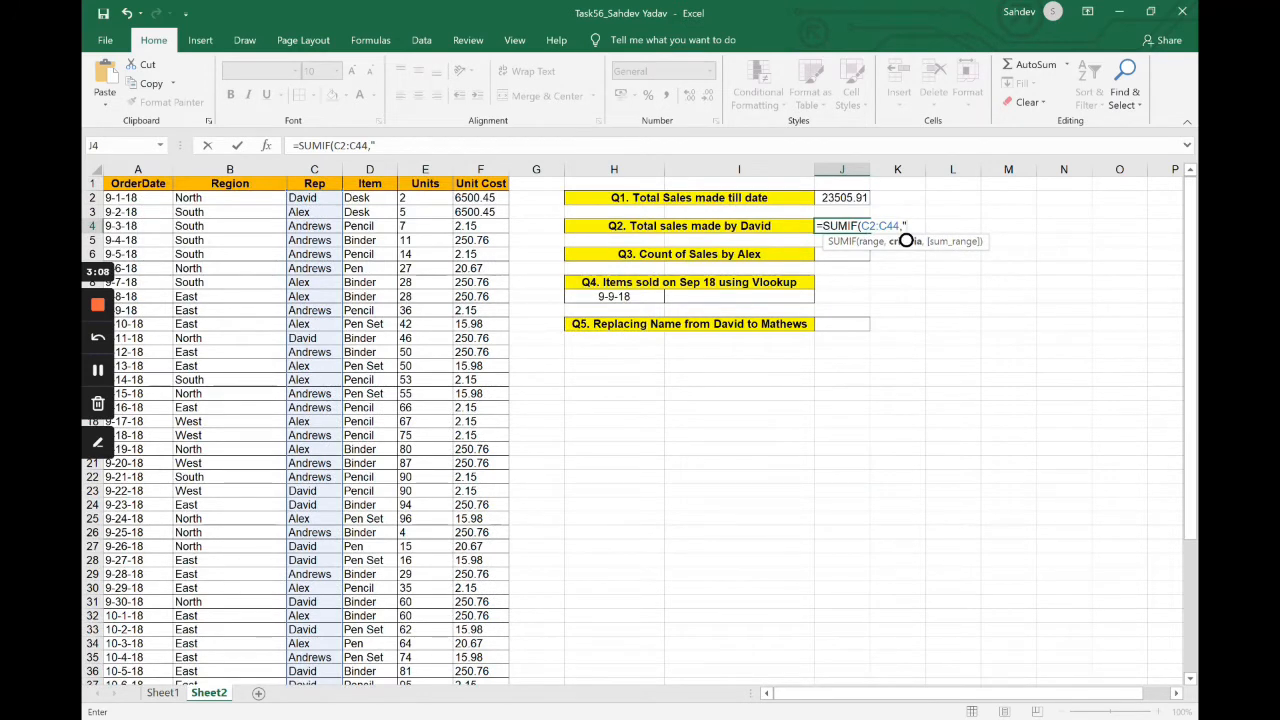
pyautogui.write('=David"')
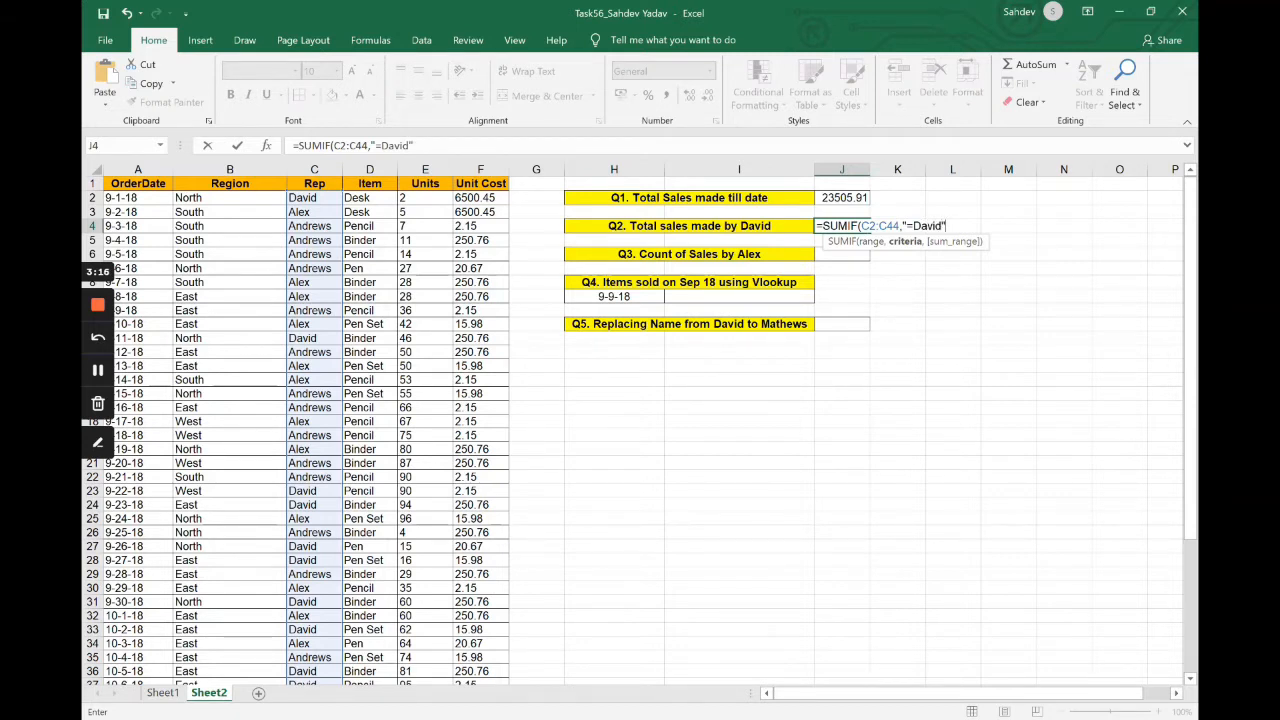
pyautogui.write(',')
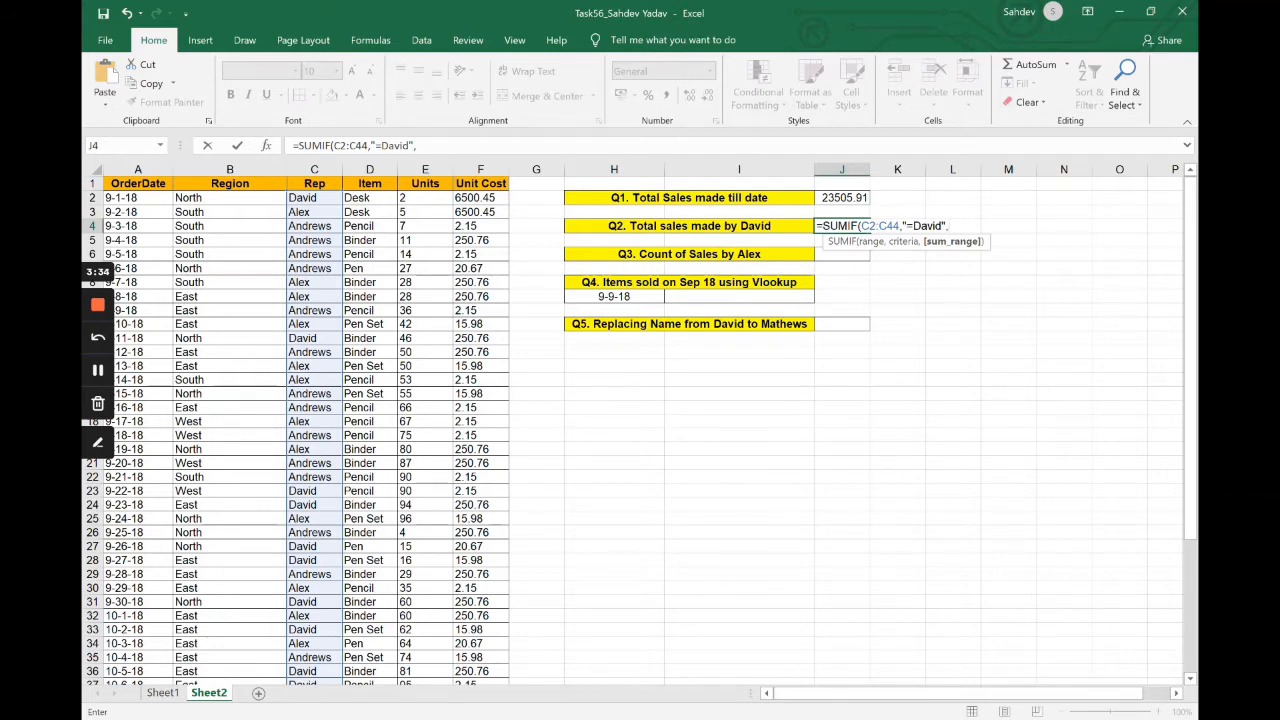
pyautogui.moveTo(480, 197); pyautogui.dragTo(490, 660)
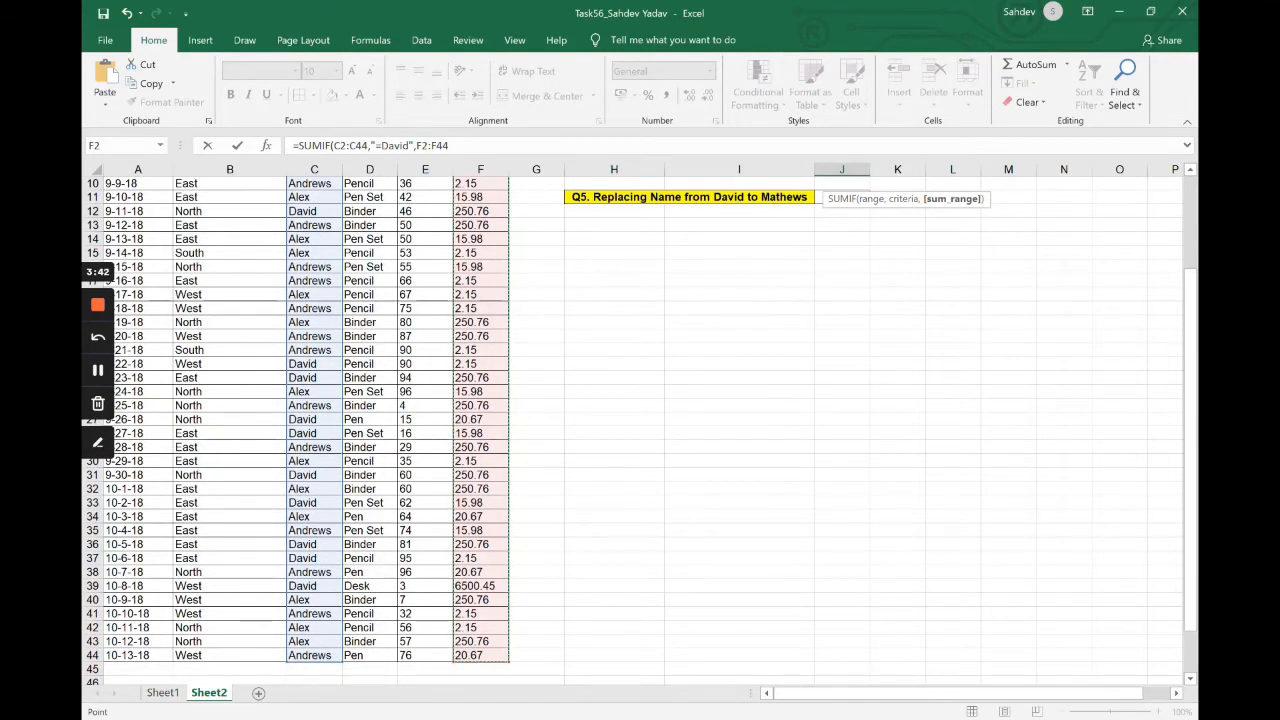
pyautogui.press('Return')
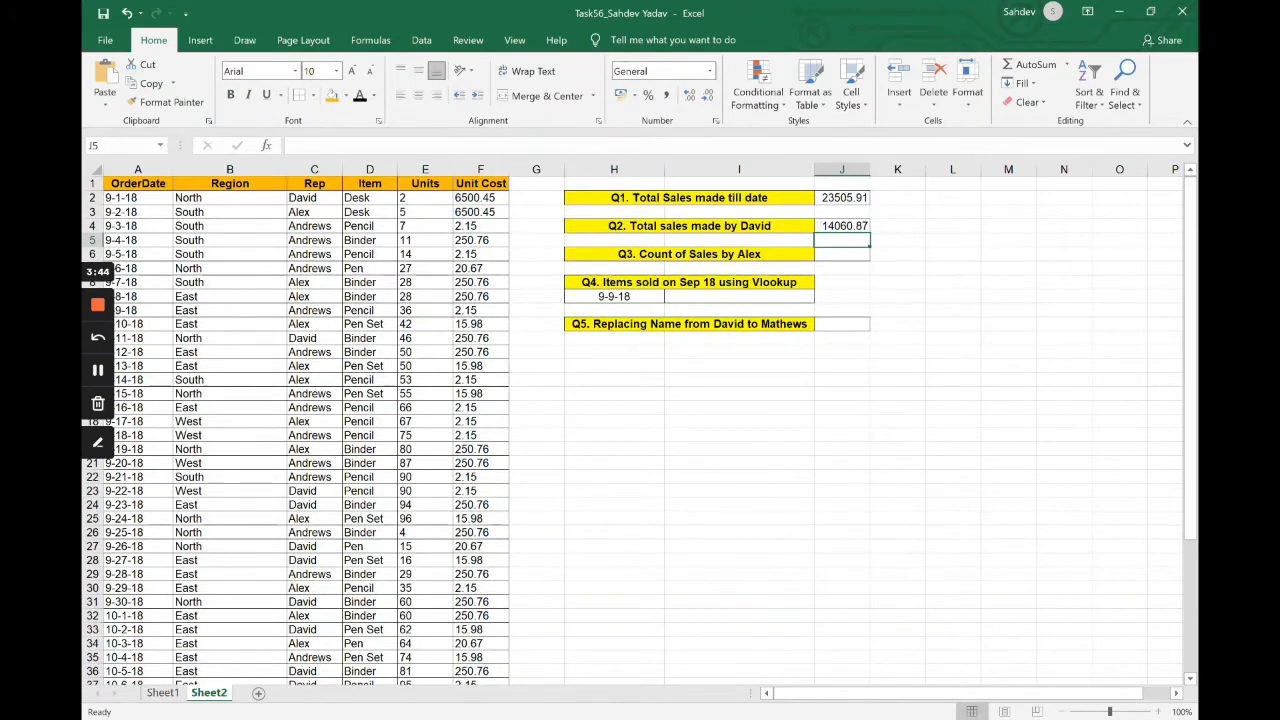
pyautogui.click(842, 226)
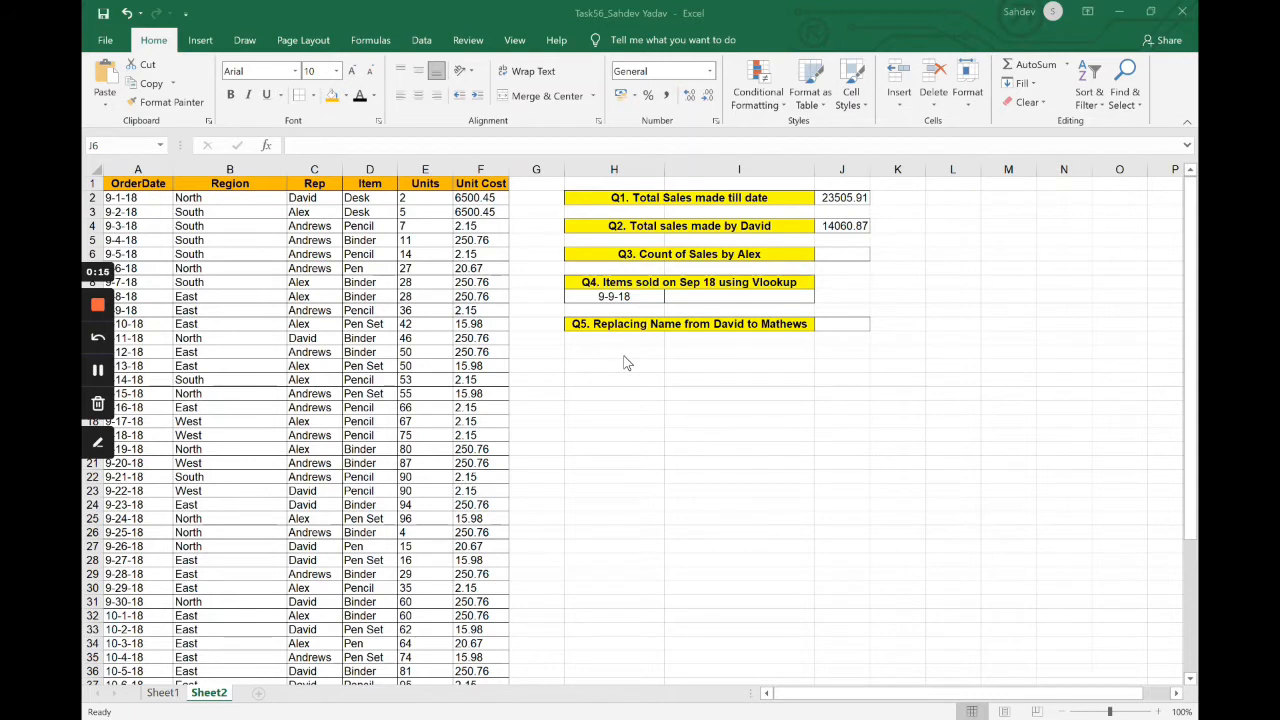
# Count the sales of the rep named in Q3 in cell J6 with COUNTIF over C2:C44 and an equals criterion
pyautogui.click(842, 254)
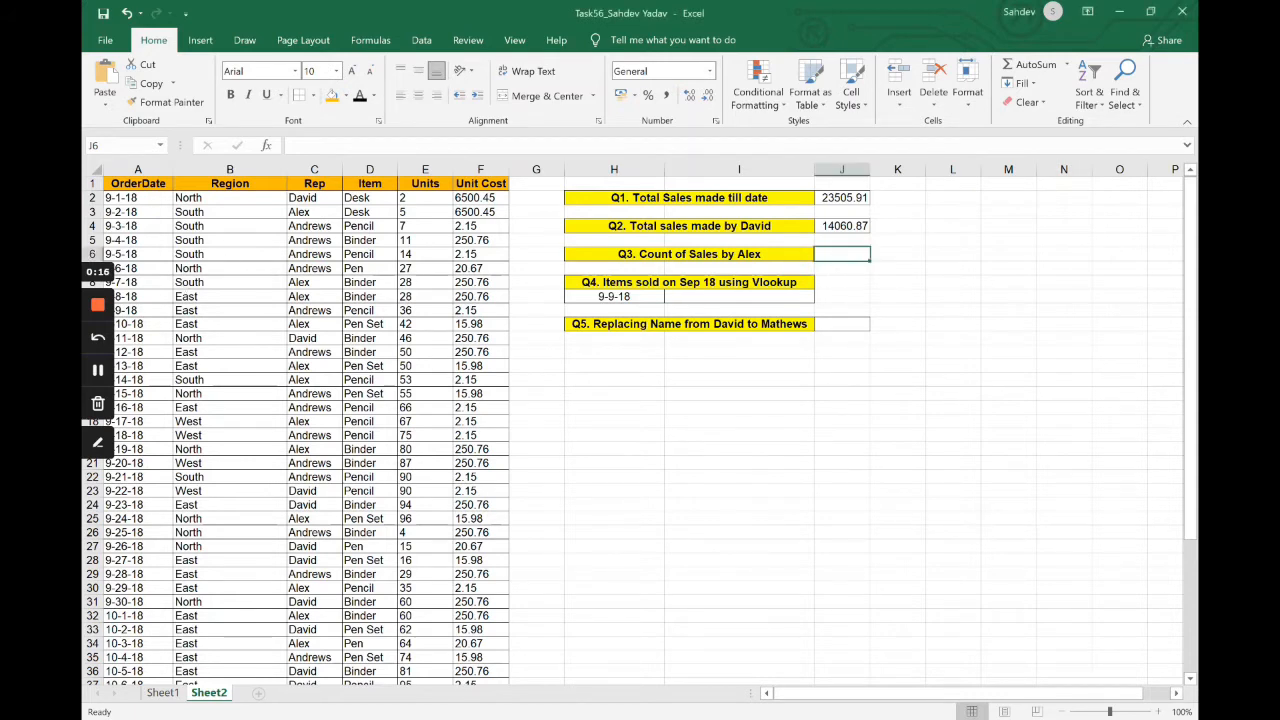
pyautogui.doubleClick(840, 255)
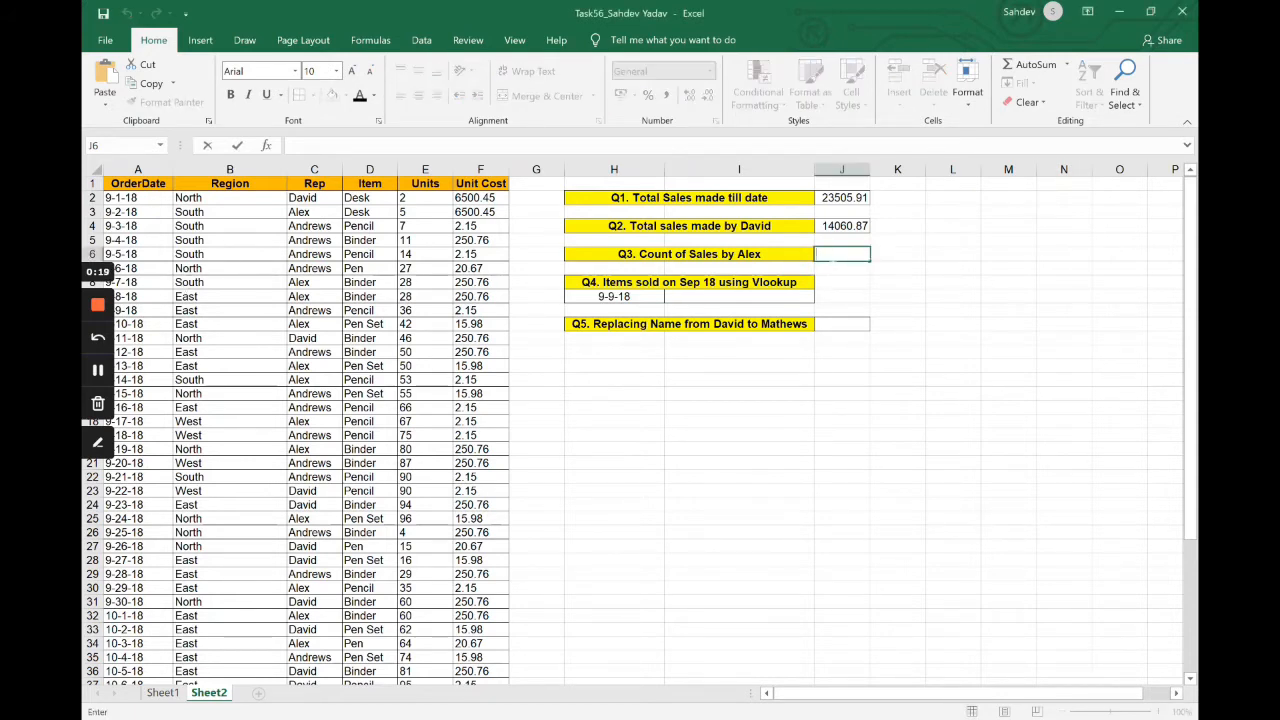
pyautogui.write('=cou')
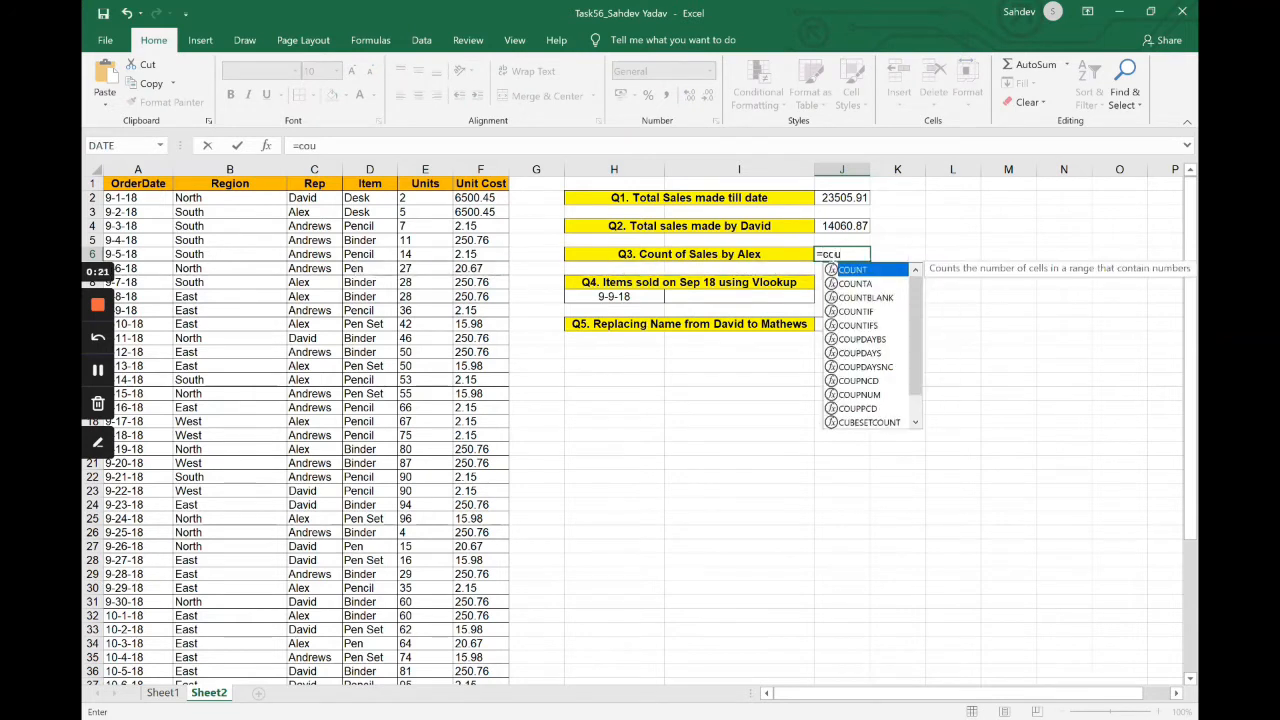
pyautogui.press('Down')
pyautogui.press('Down')
pyautogui.press('Down')
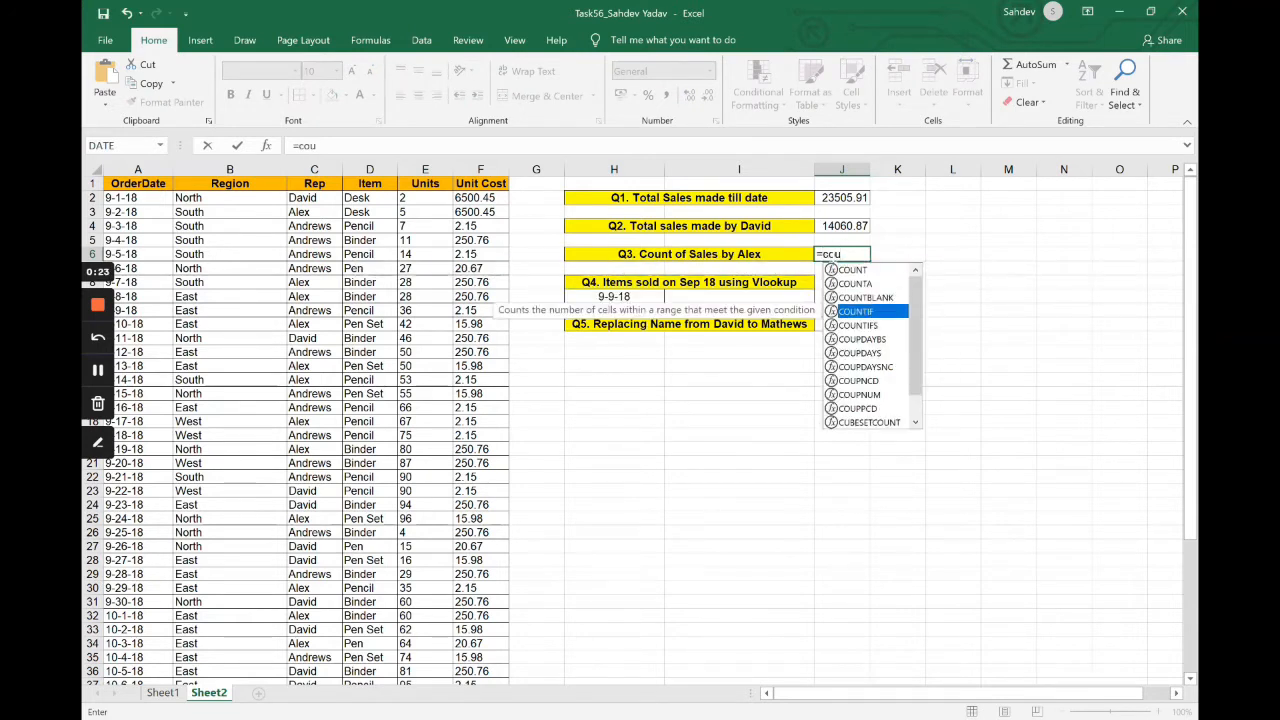
pyautogui.press('Tab')
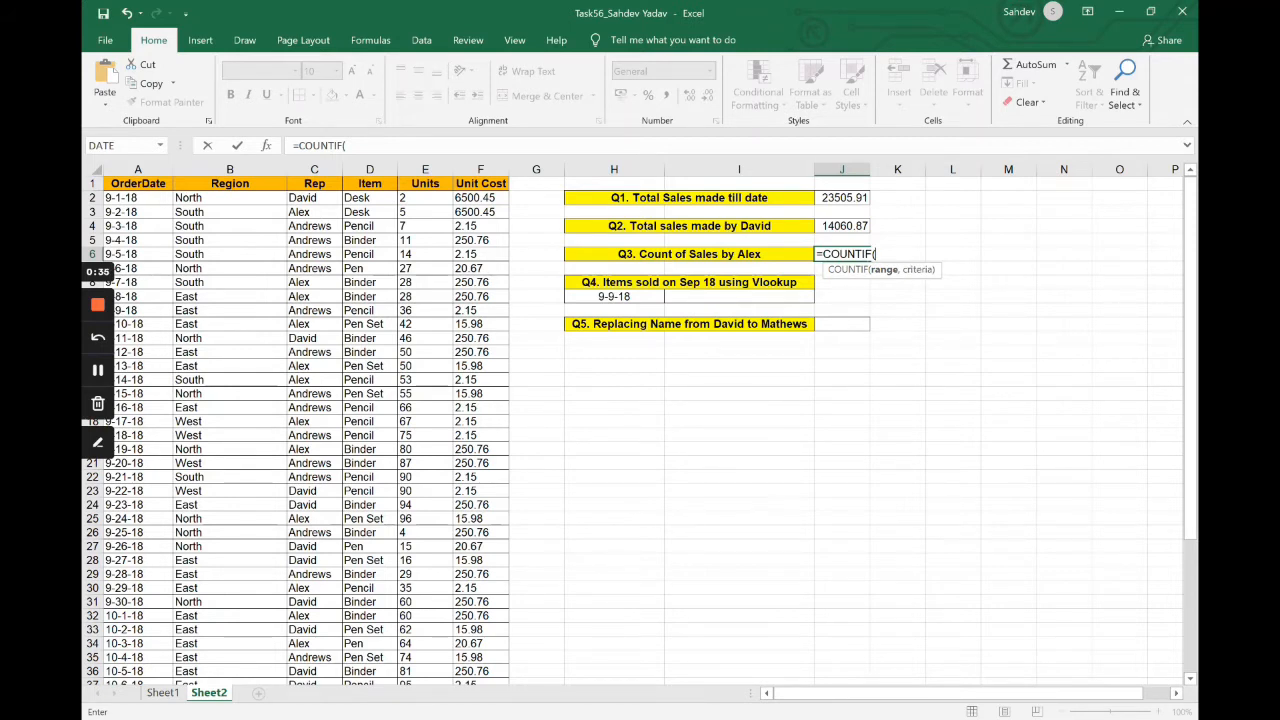
pyautogui.moveTo(318, 197); pyautogui.dragTo(345, 684)
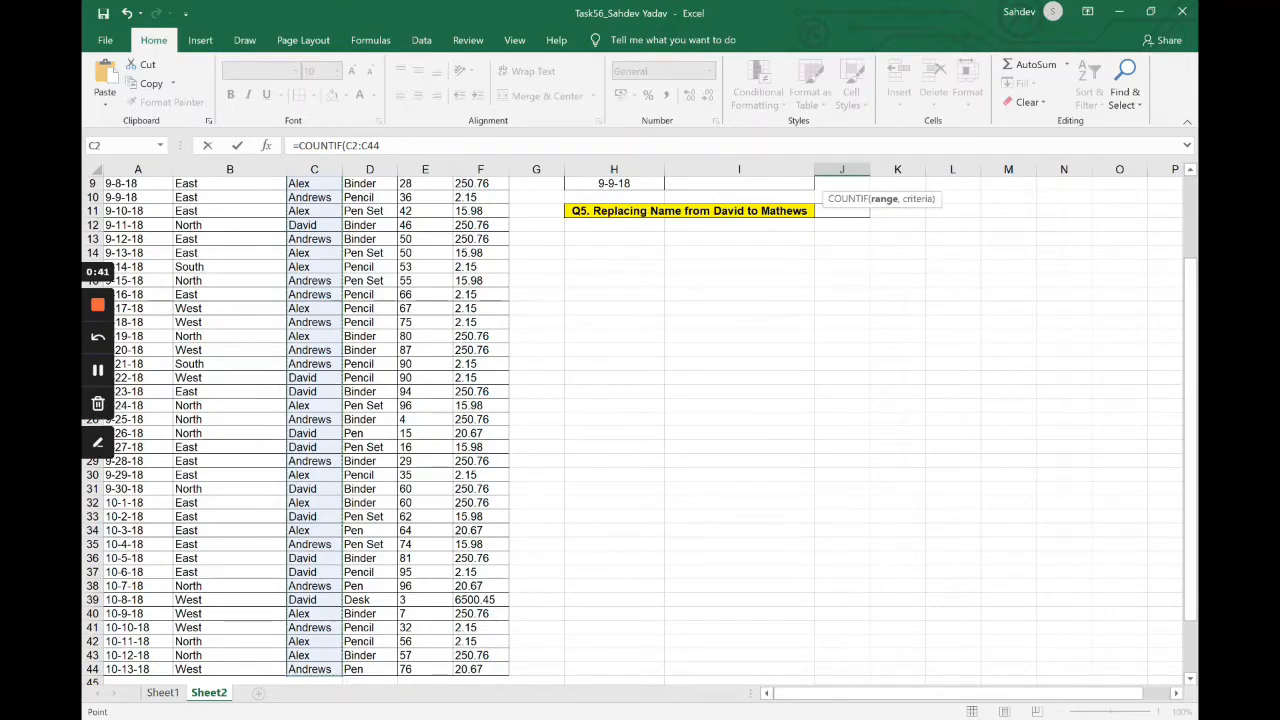
pyautogui.write(',')
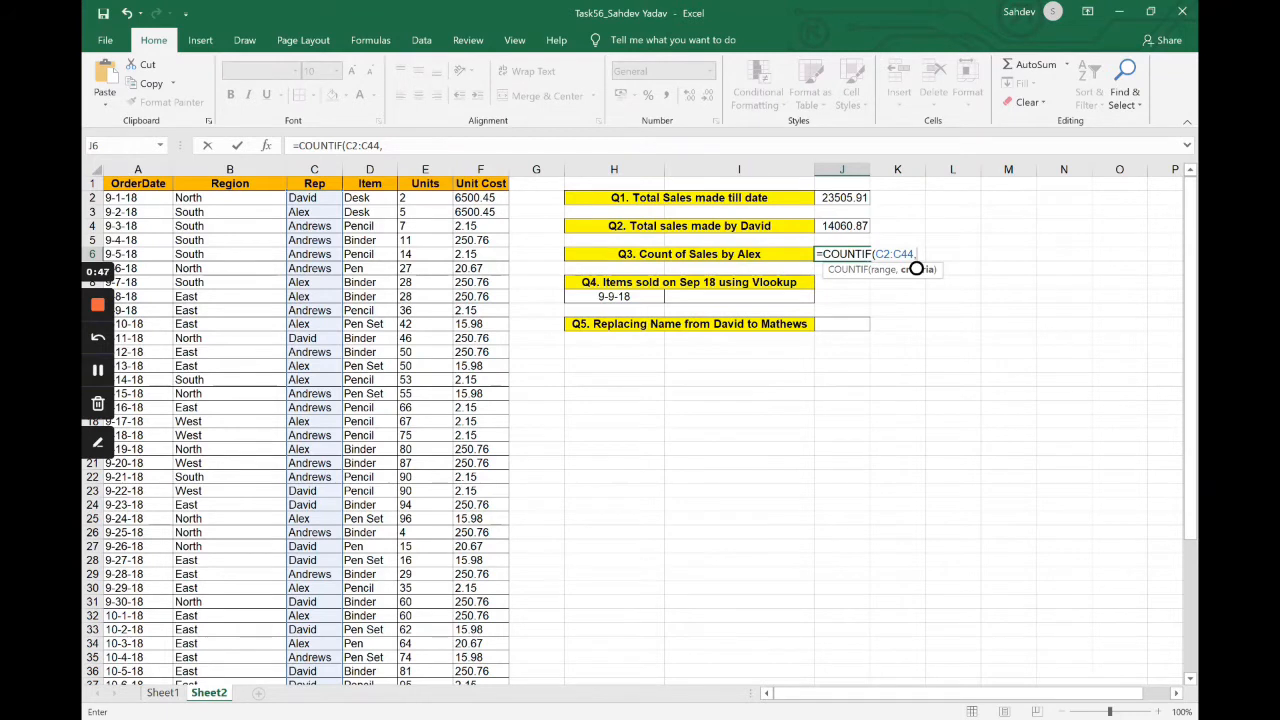
pyautogui.write('"=Ale')
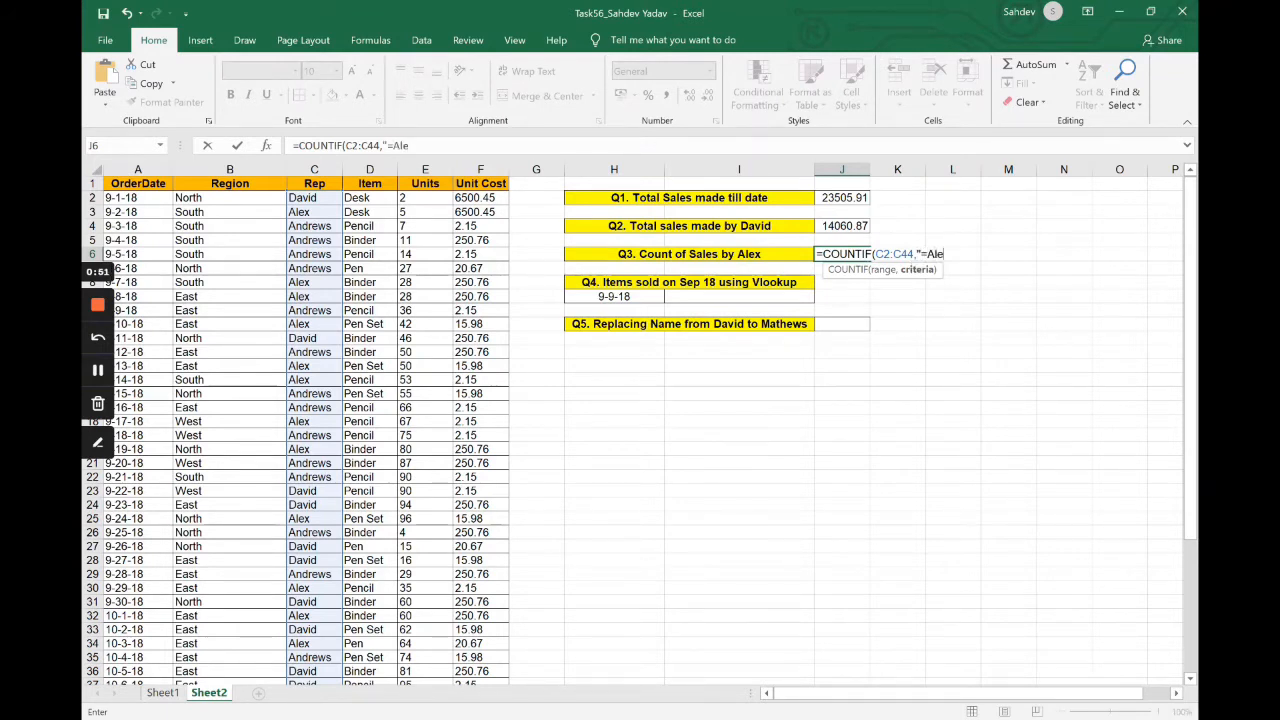
pyautogui.write('x")')
pyautogui.press('Return')
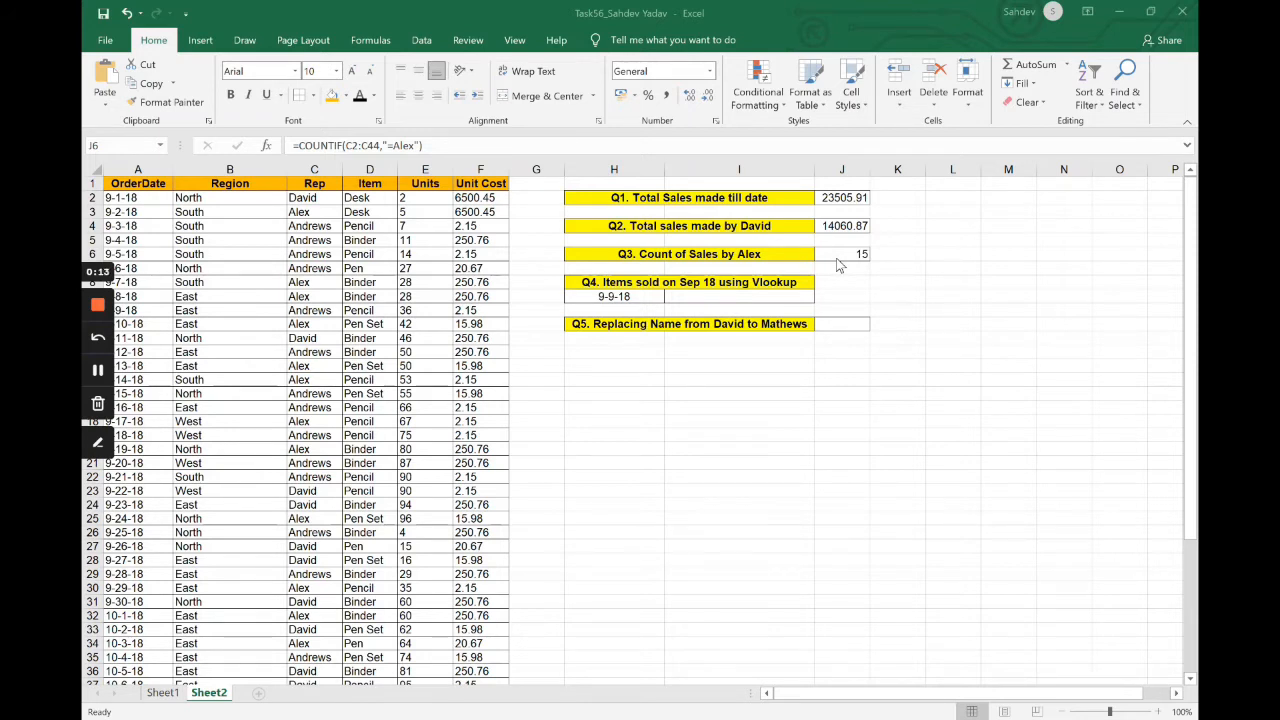
# Start a VLOOKUP formula in cell I9 under Q4, using the date in H9 as the lookup value
pyautogui.click(645, 298)
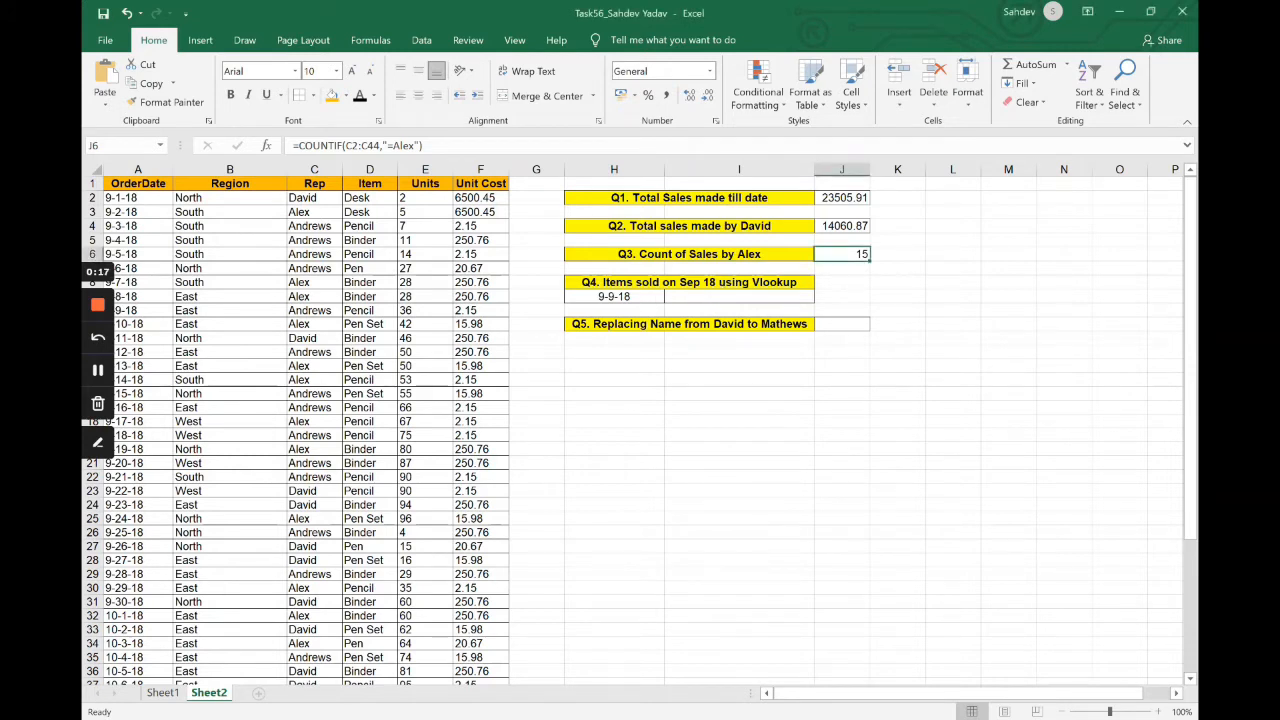
pyautogui.click(640, 297)
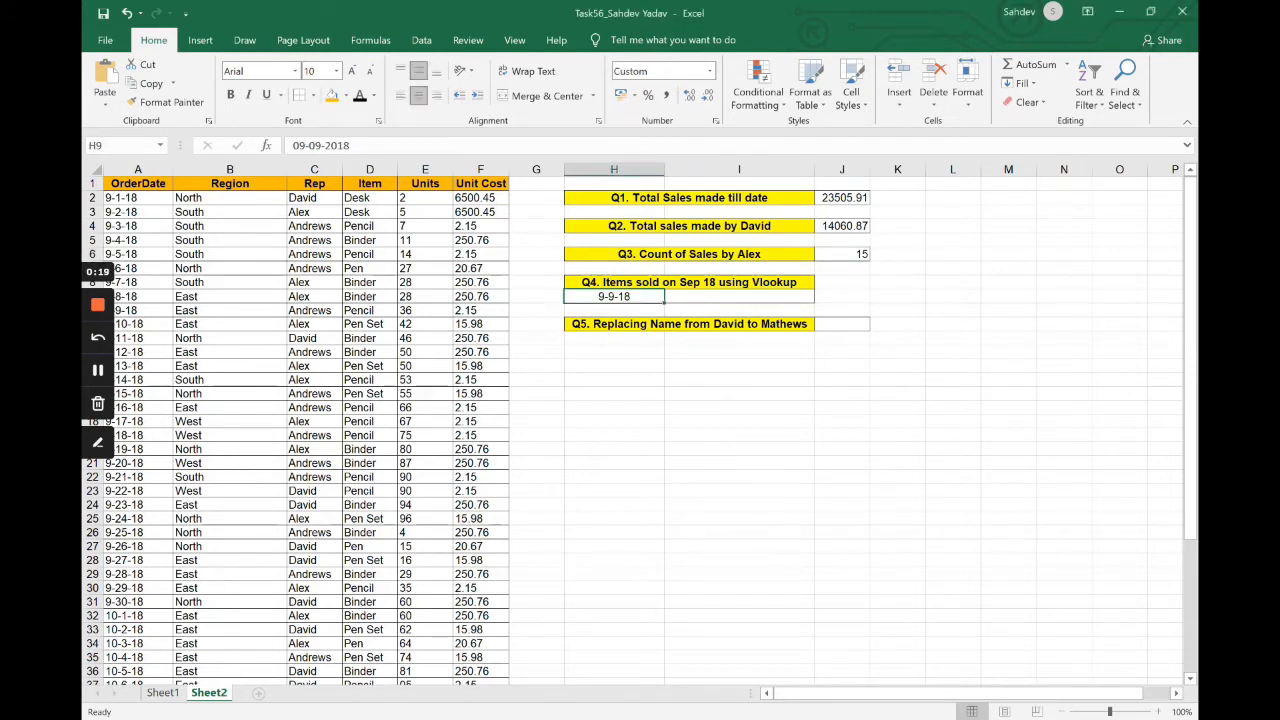
pyautogui.click(739, 297)
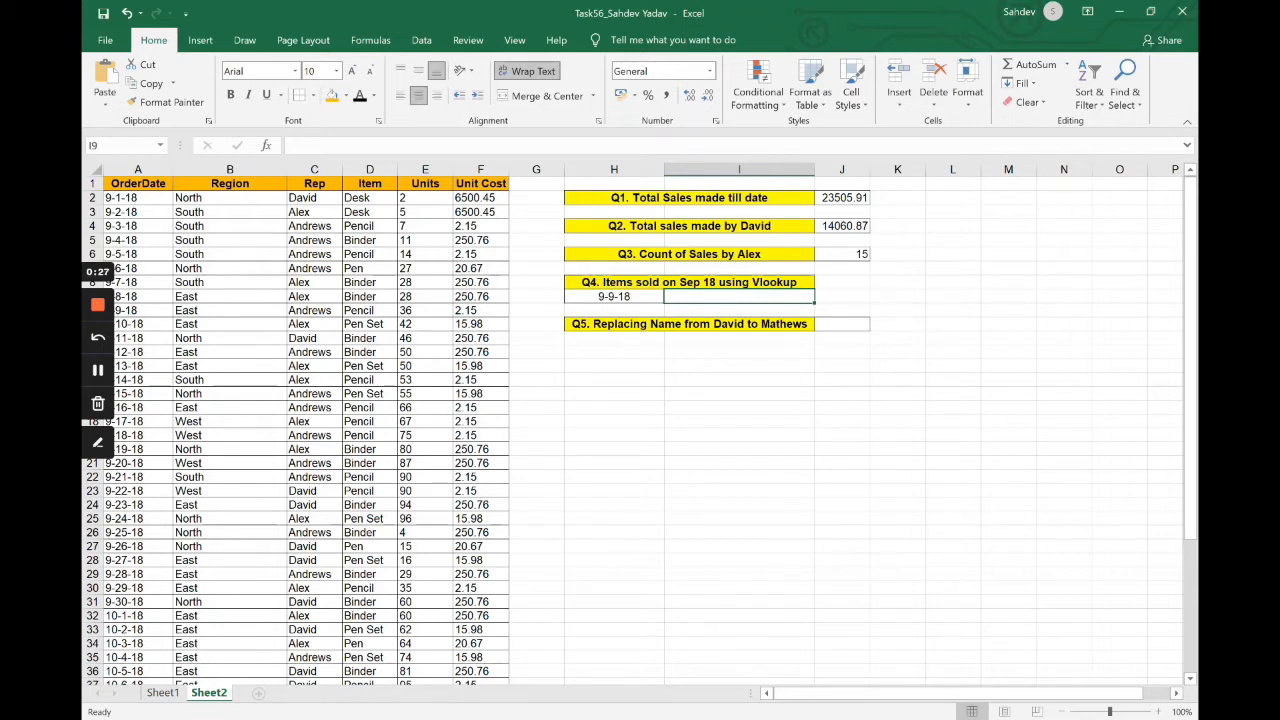
pyautogui.press('F2')
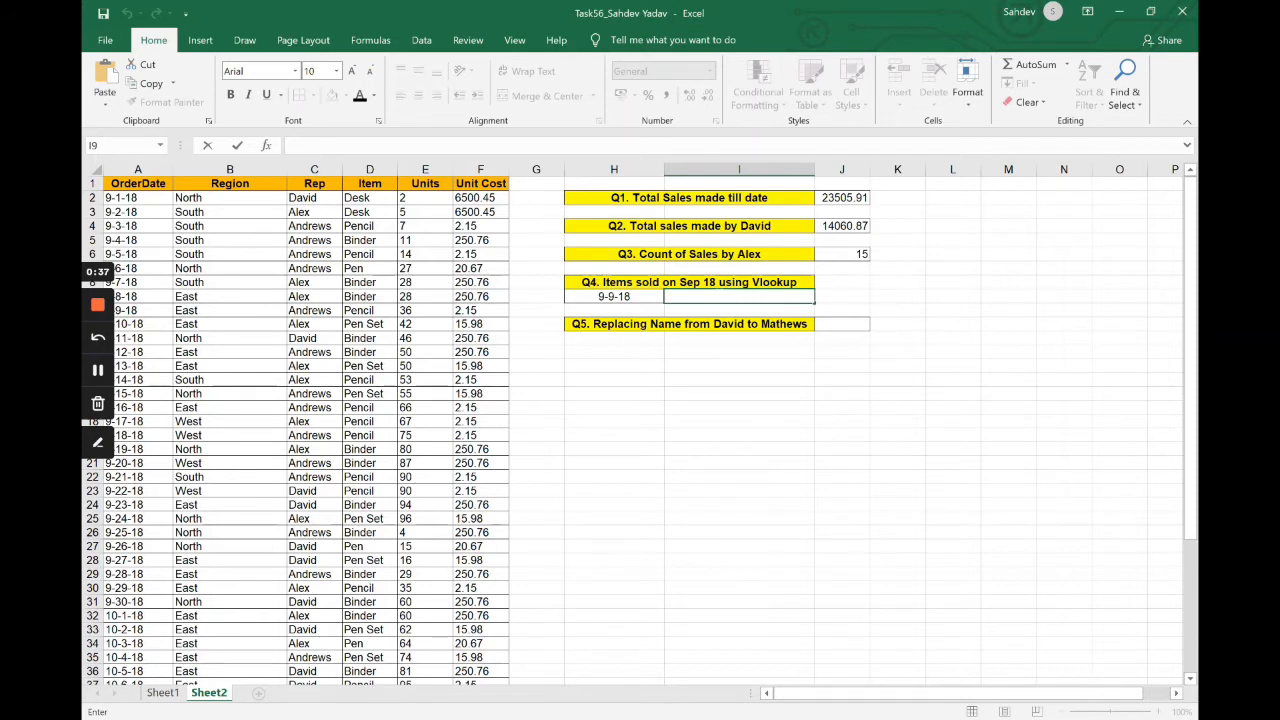
pyautogui.write('=vlo')
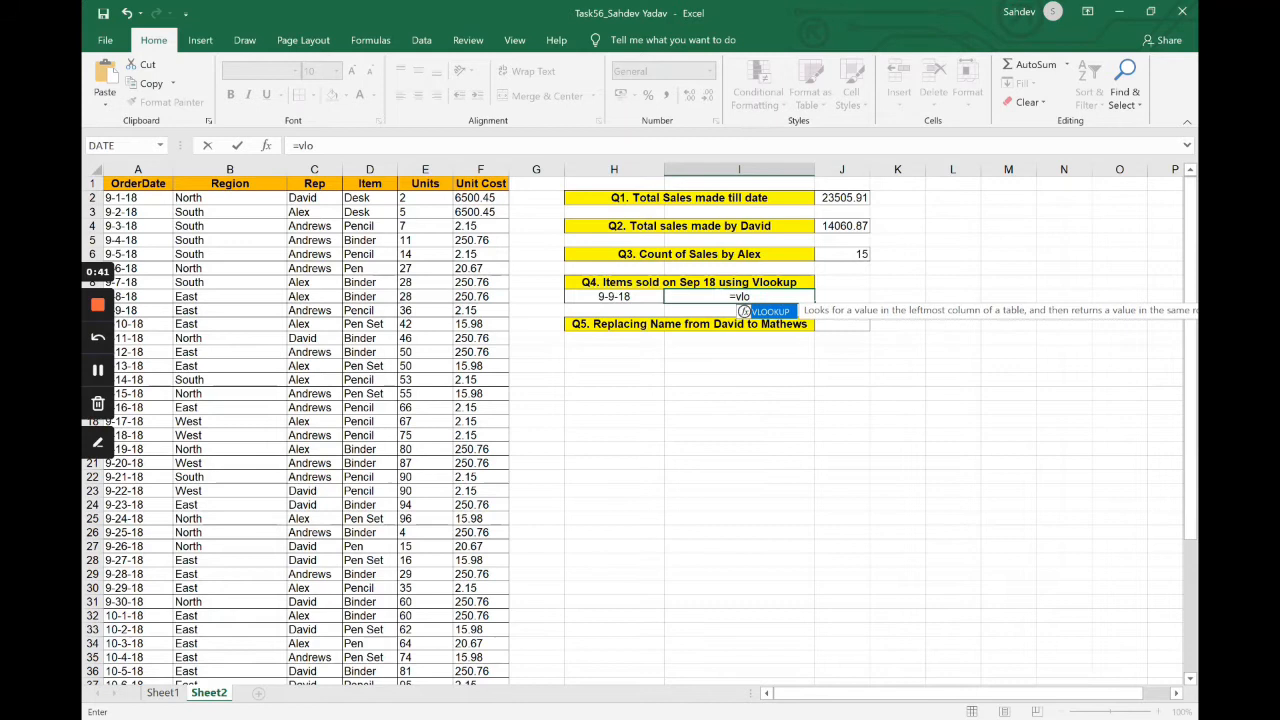
pyautogui.press('Tab')
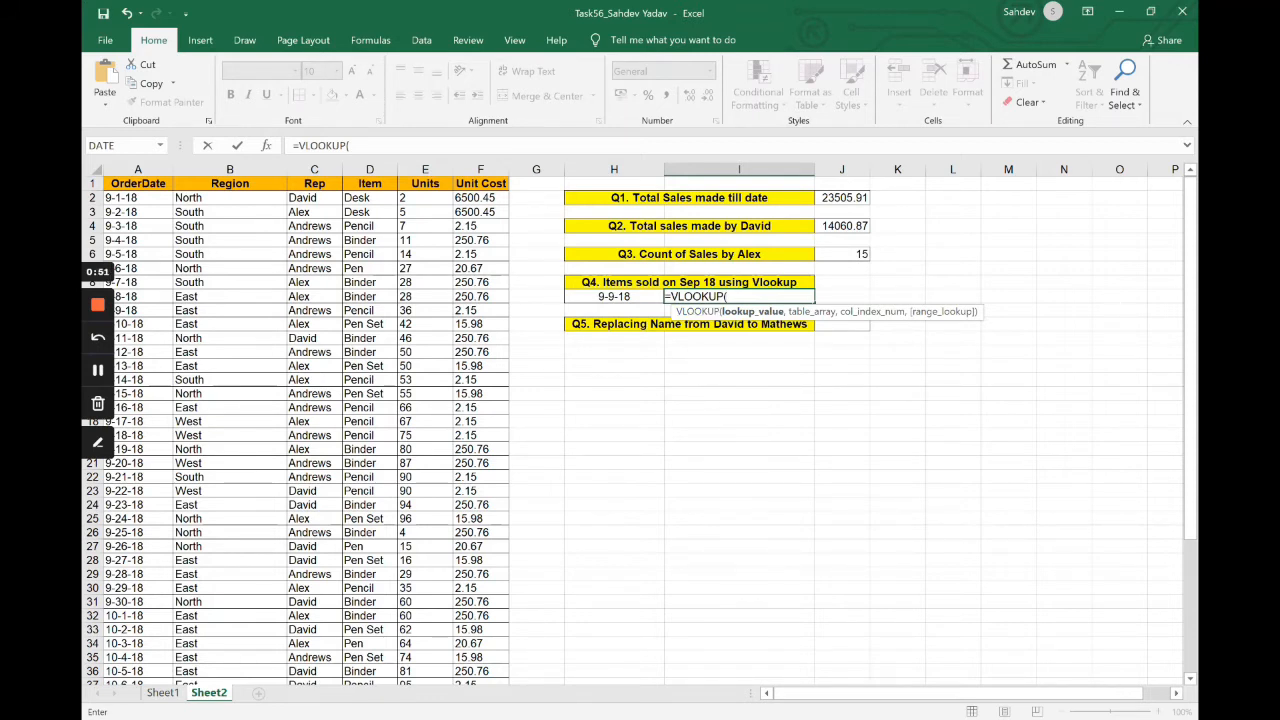
pyautogui.press('Left')
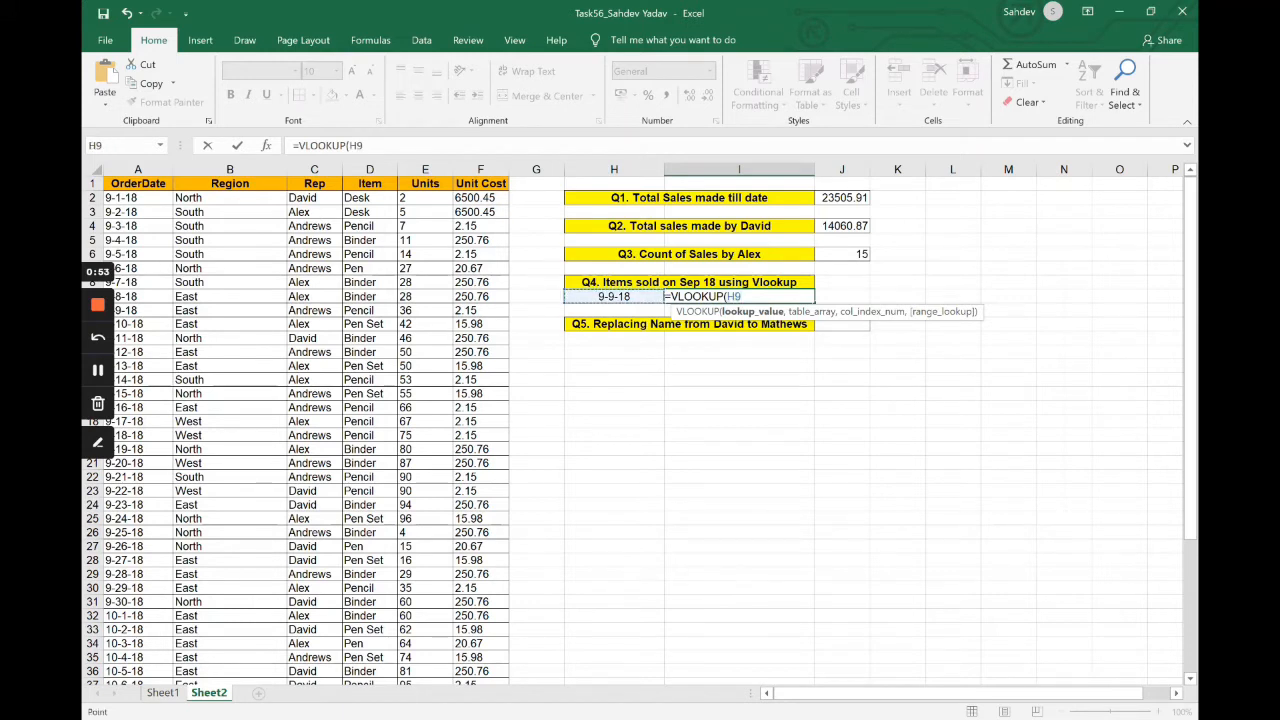
pyautogui.write(',')
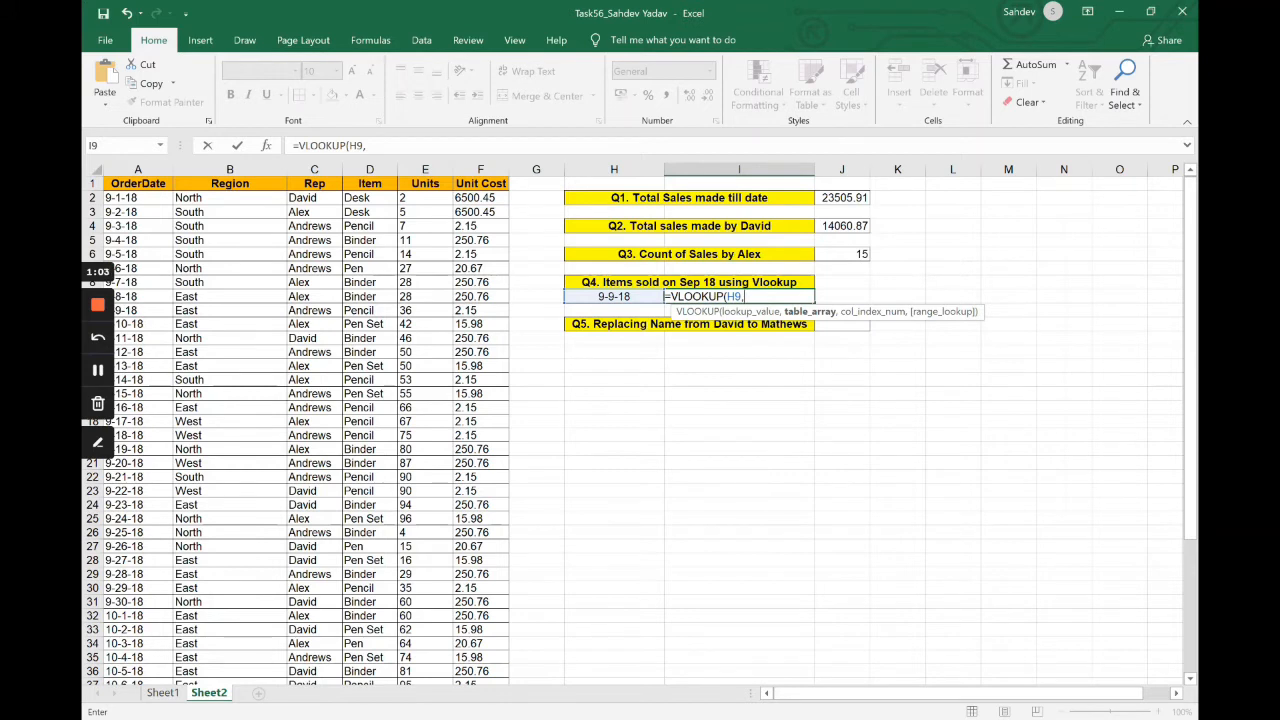
# Complete the VLOOKUP in I9 with table array A1:E44, column index 5 and exact match 0
pyautogui.moveTo(138, 183); pyautogui.dragTo(450, 402)
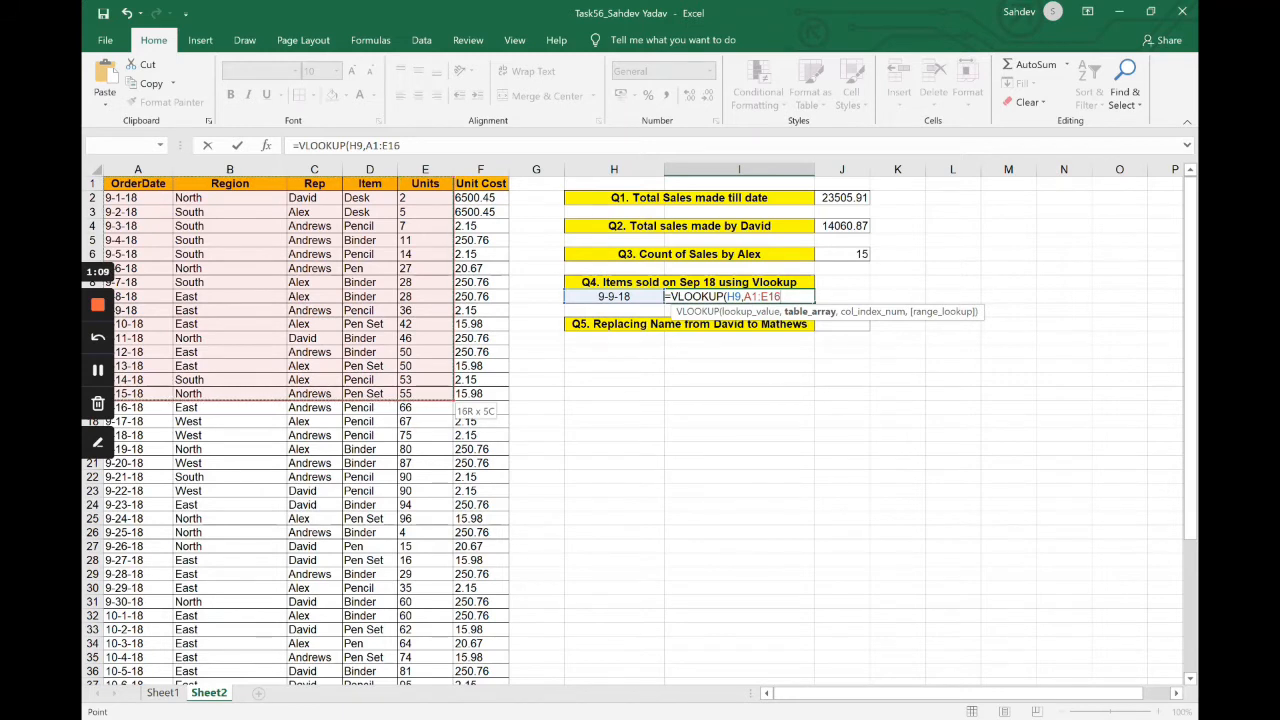
pyautogui.moveTo(450, 402); pyautogui.dragTo(452, 654)
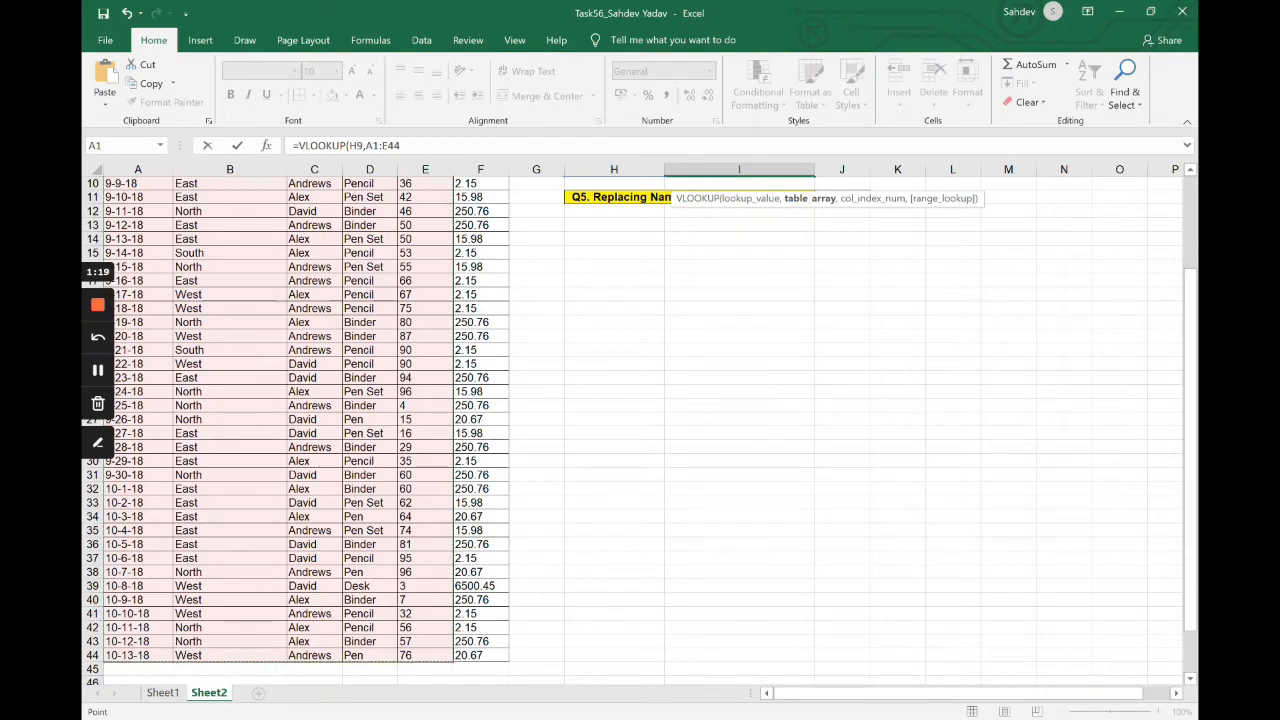
pyautogui.write(',')
pyautogui.scroll(3, 783, 311)
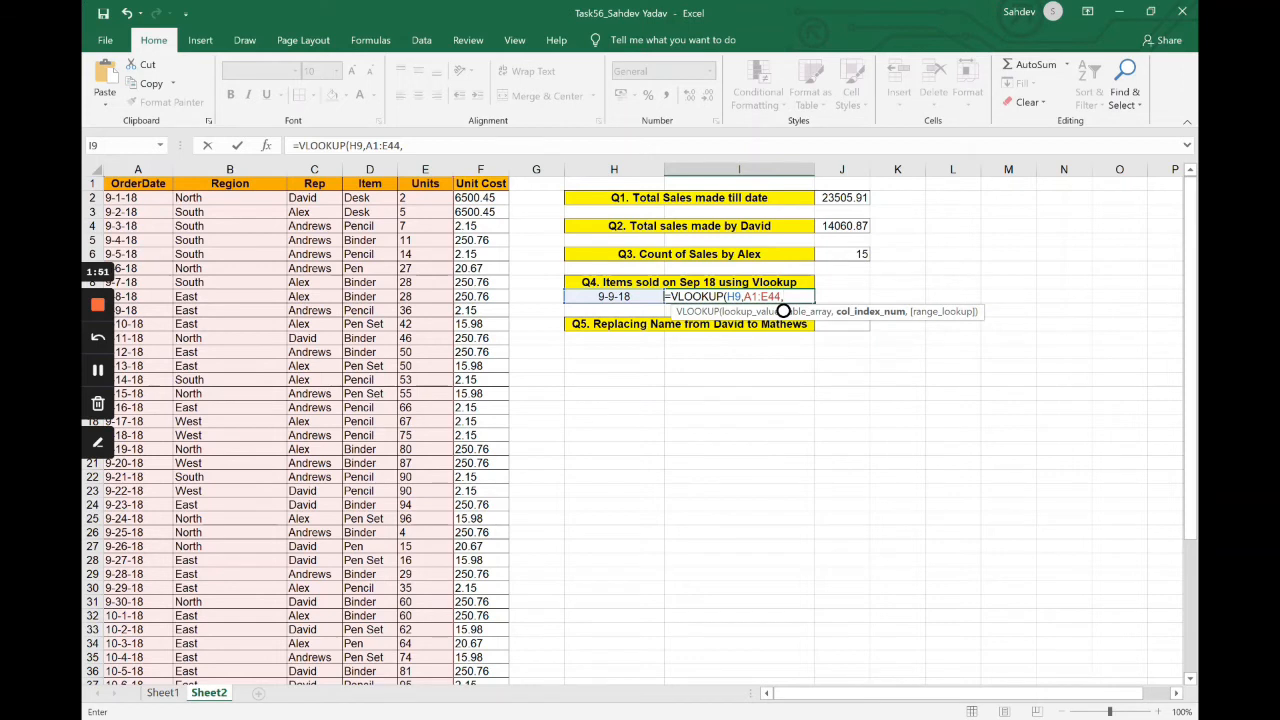
pyautogui.write('5,')
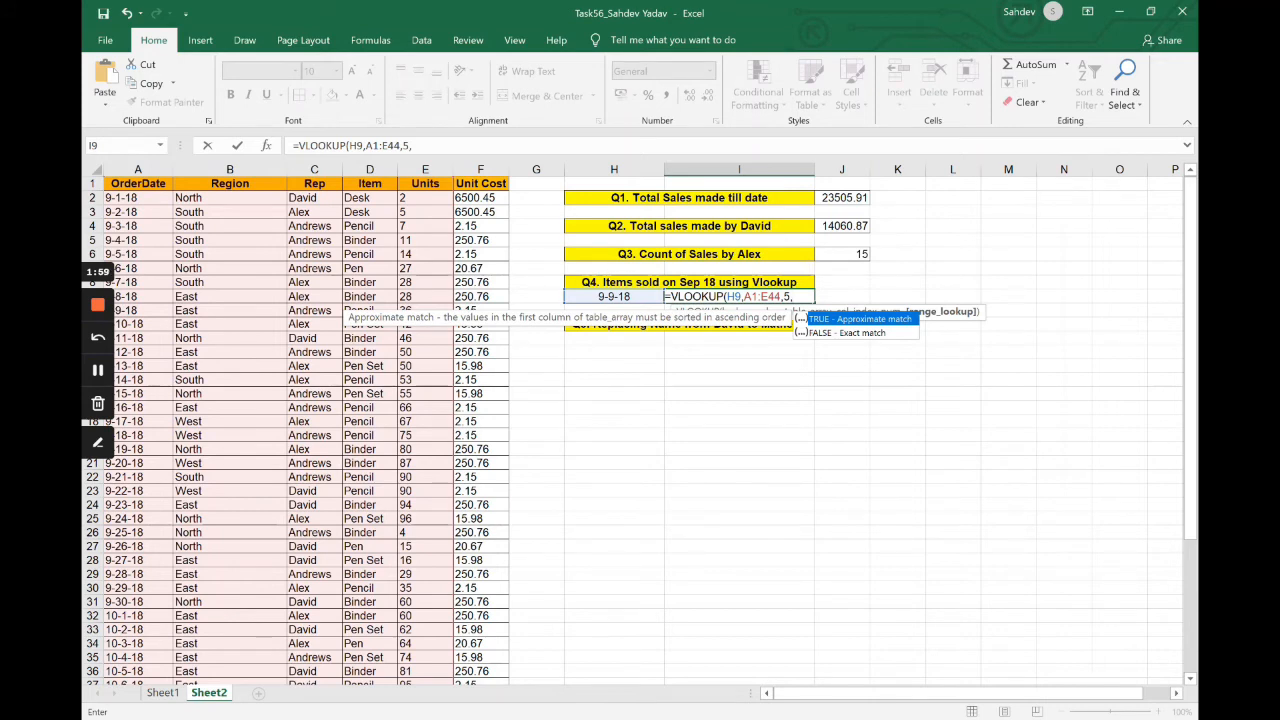
pyautogui.write('0)')
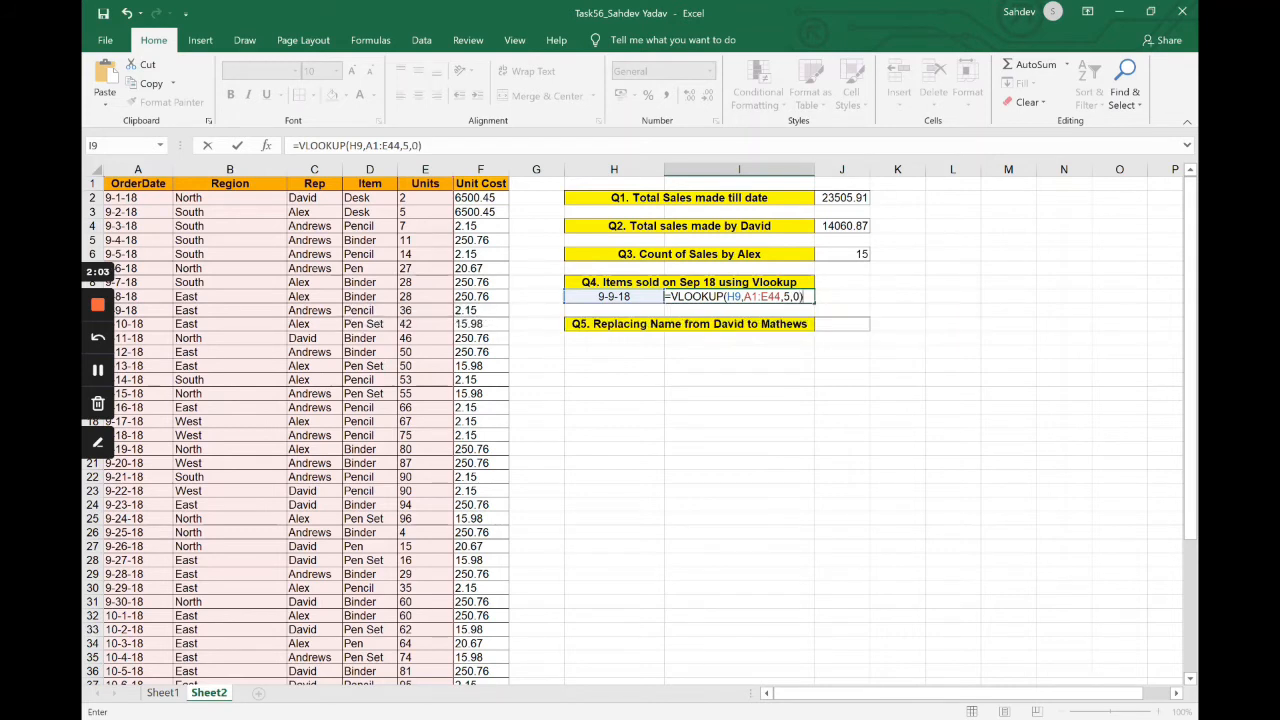
pyautogui.press('Return')
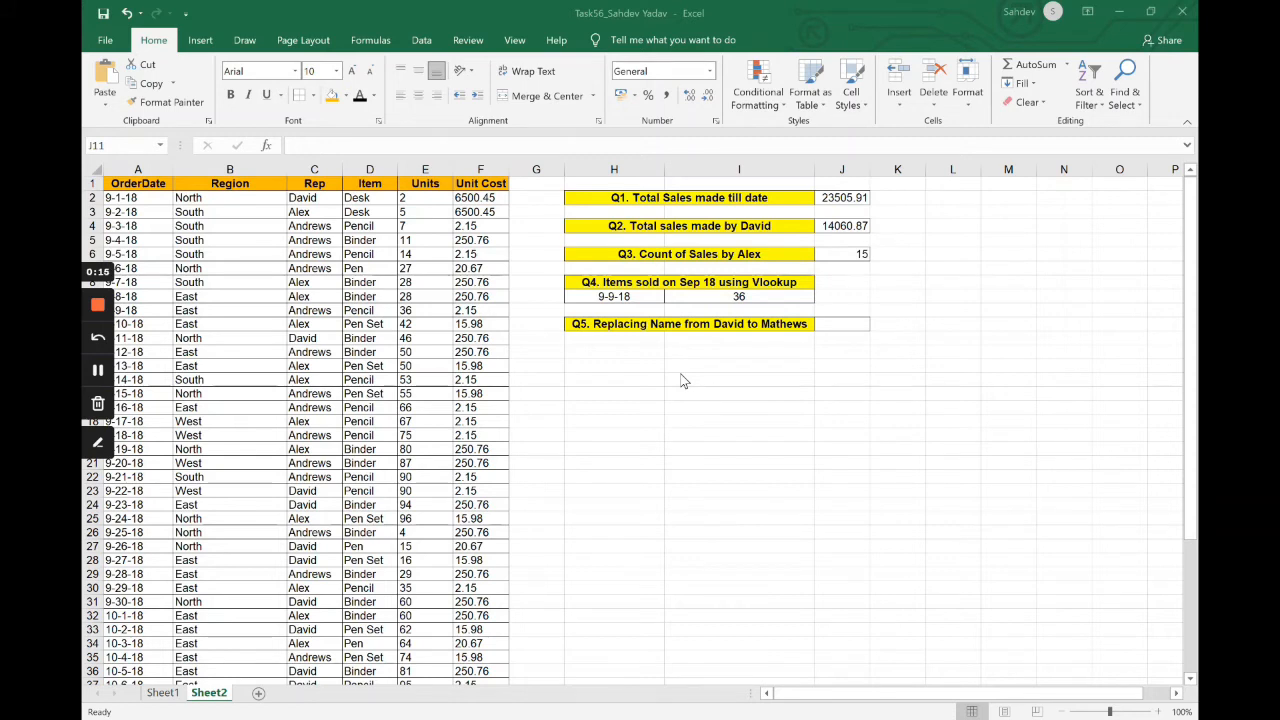
# Start a REPLACE formula in cell J11 beside Q5, using the rep name in C2 as the old text
pyautogui.doubleClick(824, 326)
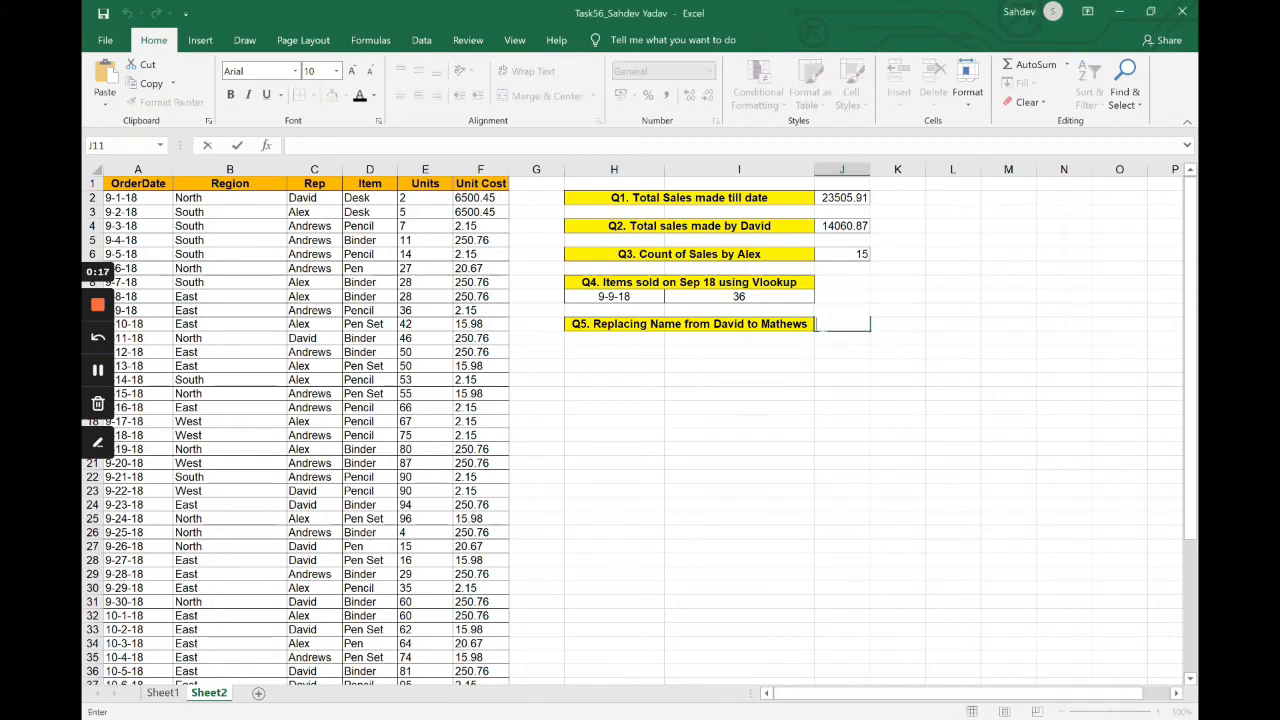
pyautogui.write('=')
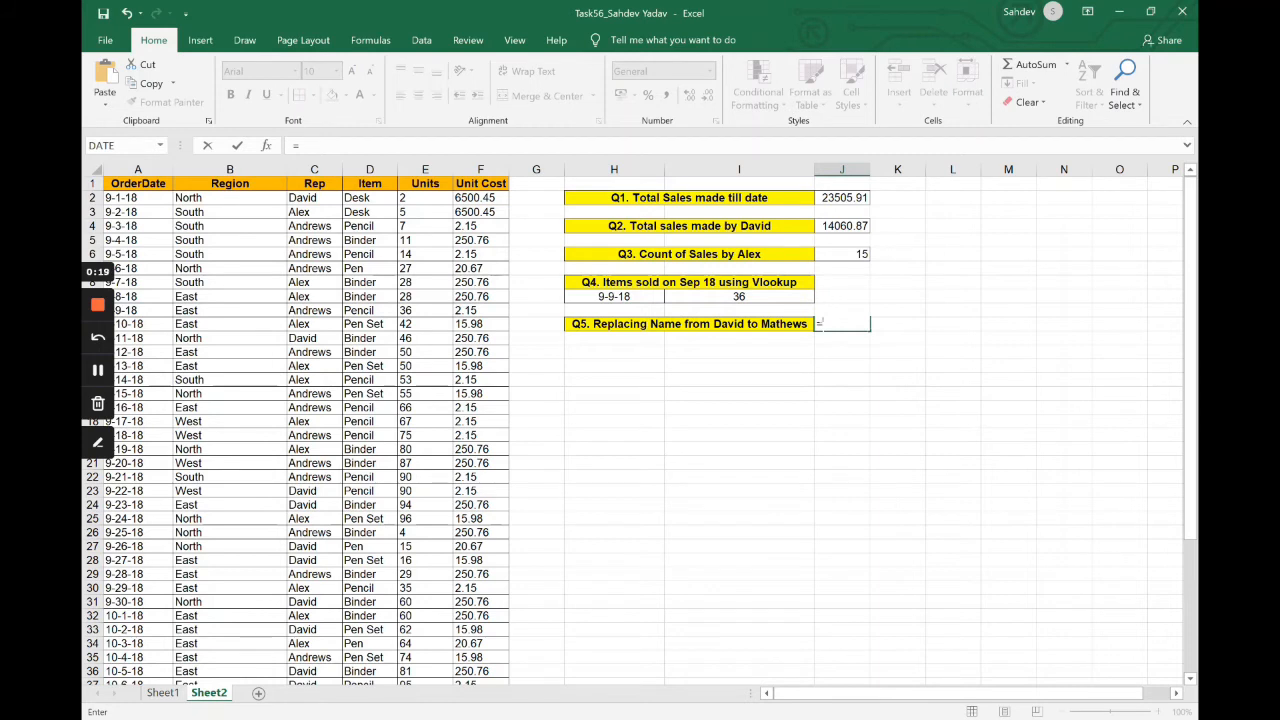
pyautogui.write('REPL')
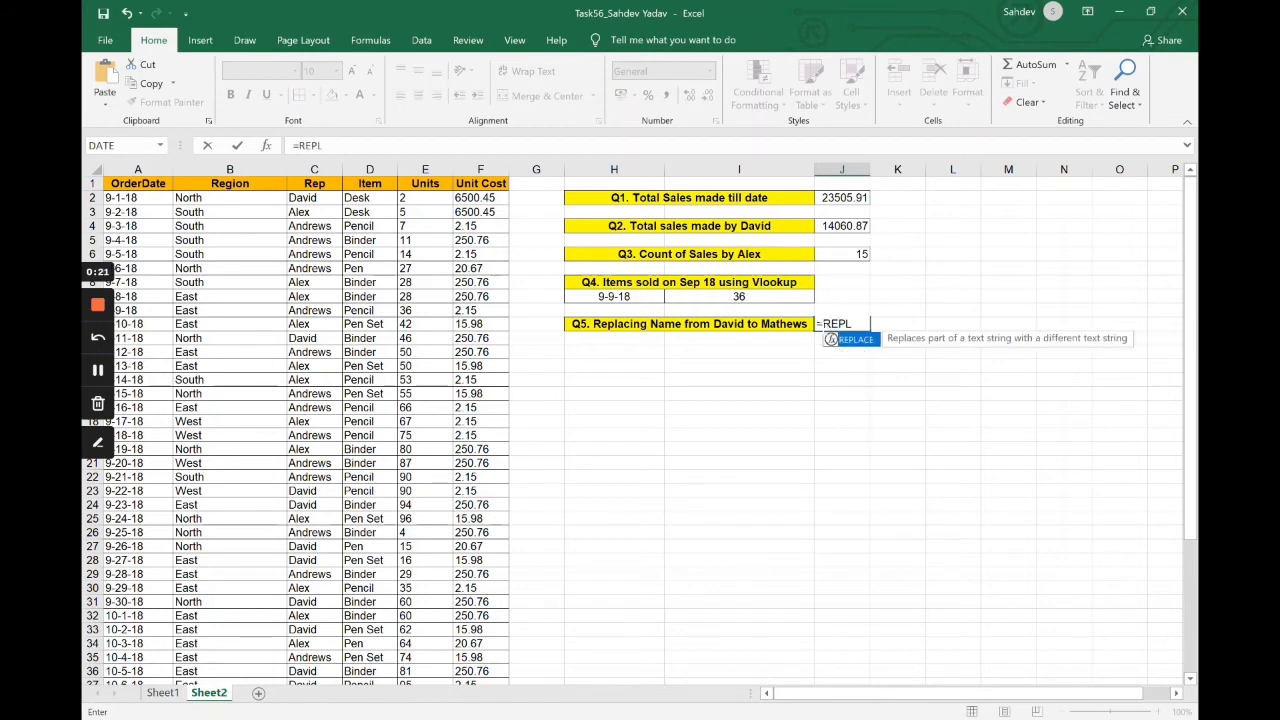
pyautogui.press('Tab')
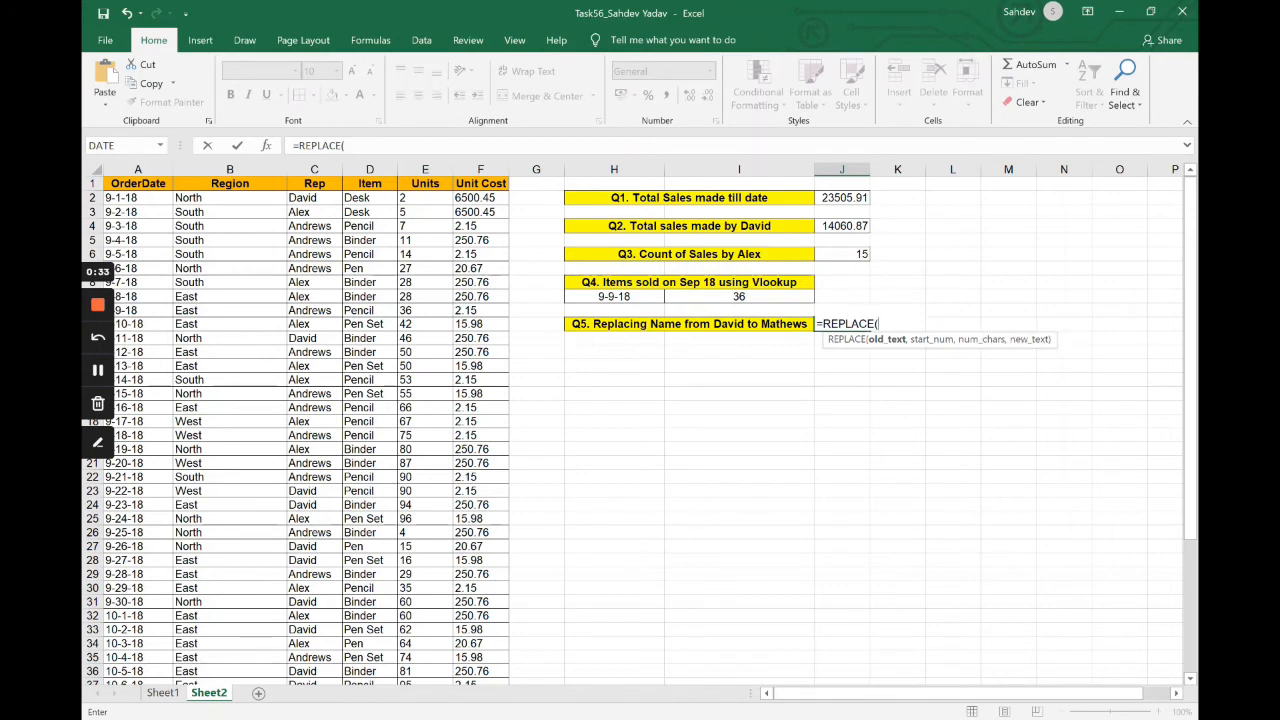
pyautogui.click(314, 198)
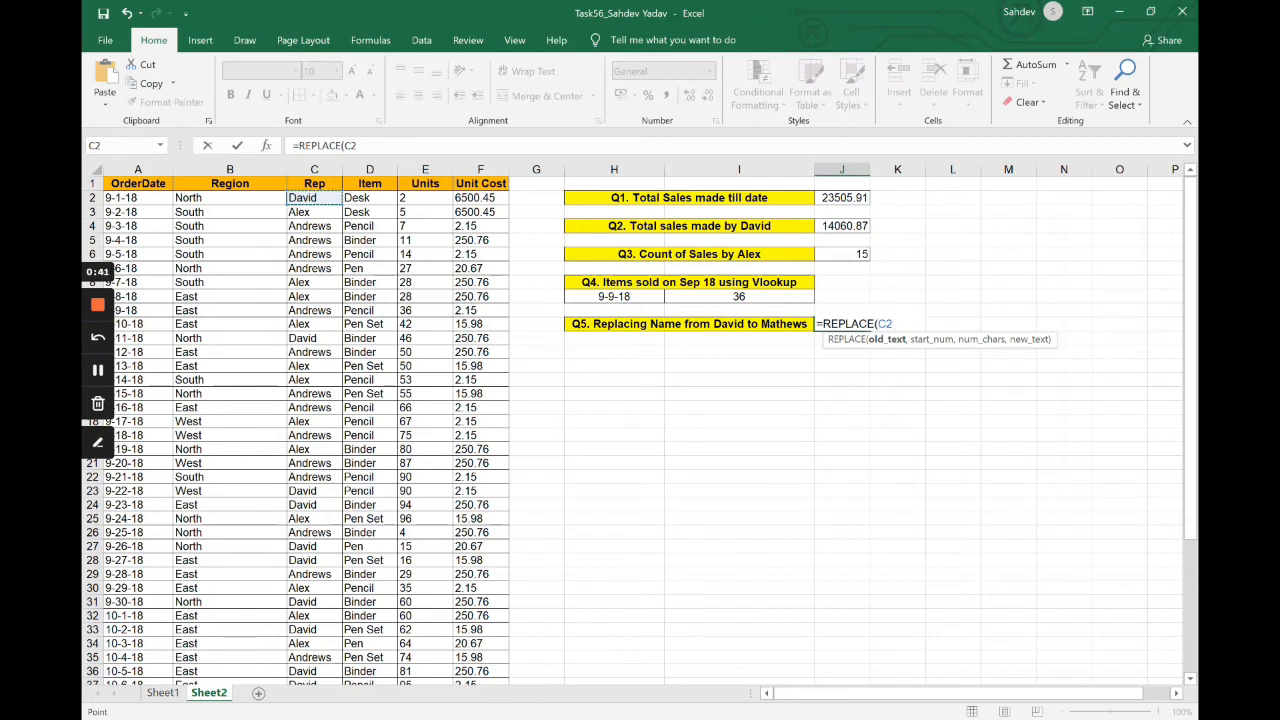
pyautogui.write(',')
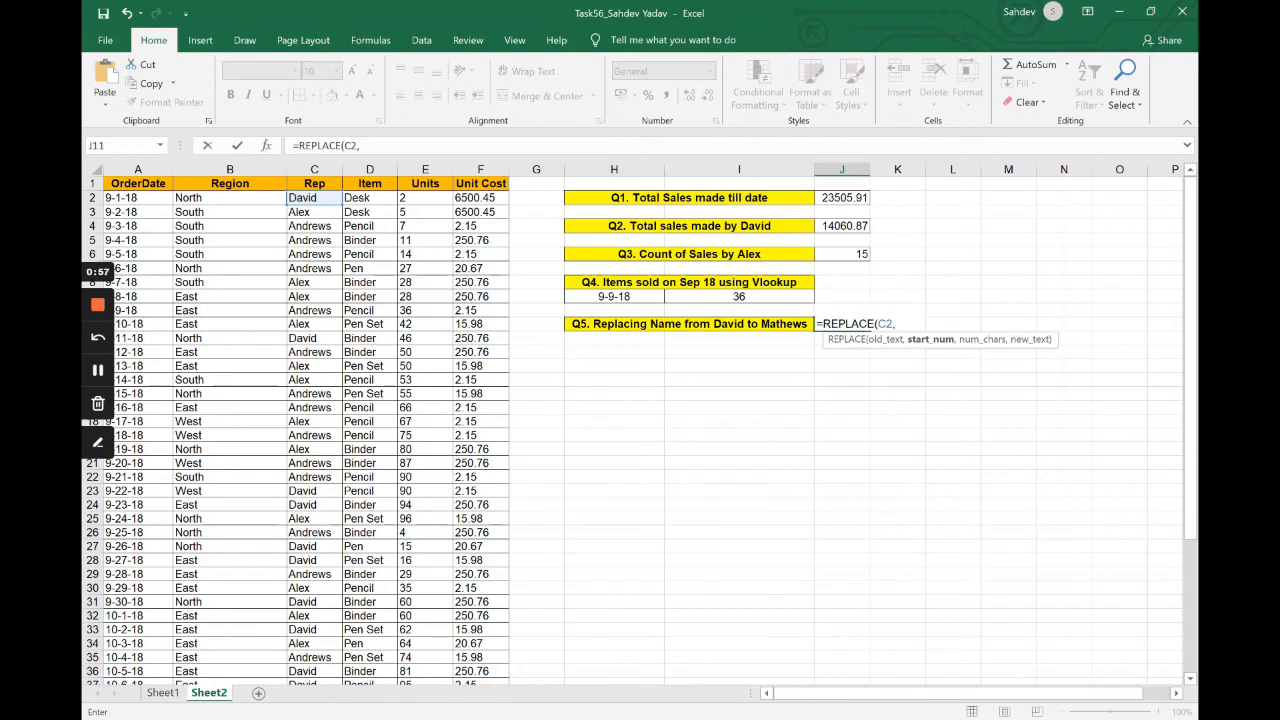
# Complete the REPLACE in J11 with start number 1, 7 characters and the replacement name given in Q5 as new text
pyautogui.write('1')
pyautogui.write(',')
pyautogui.write('7')
pyautogui.write(',')
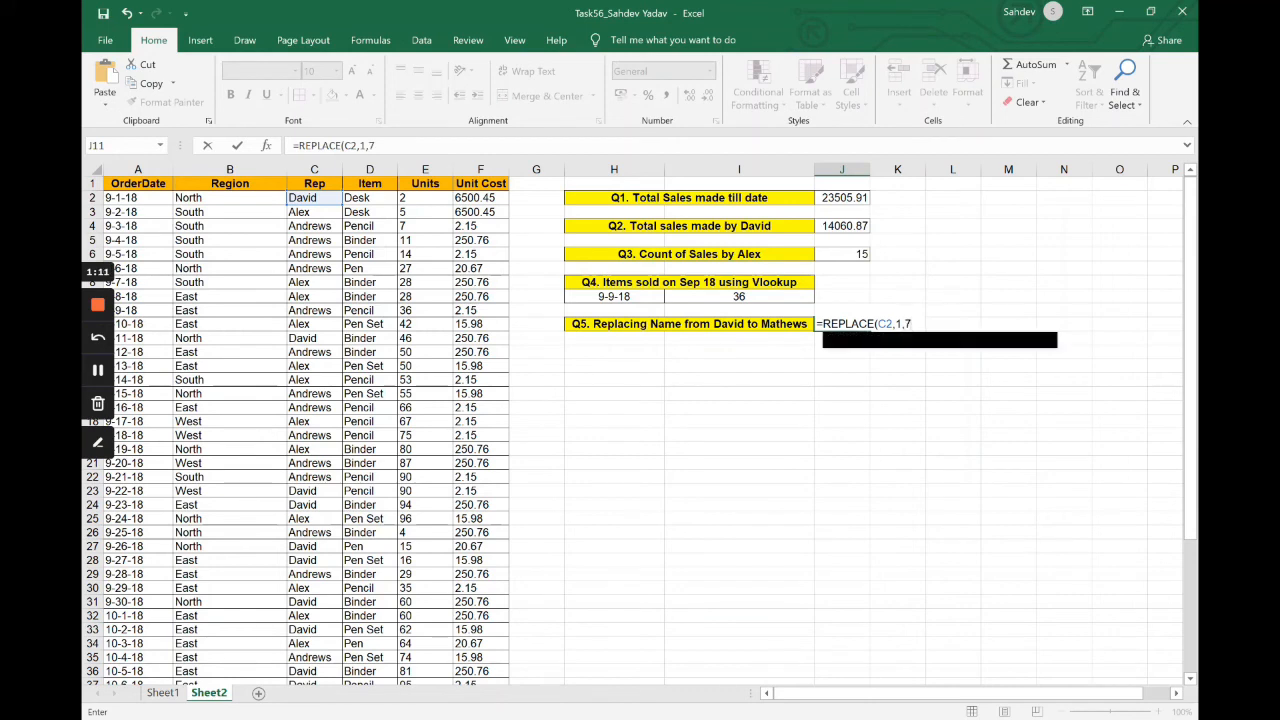
pyautogui.write('"mATH')
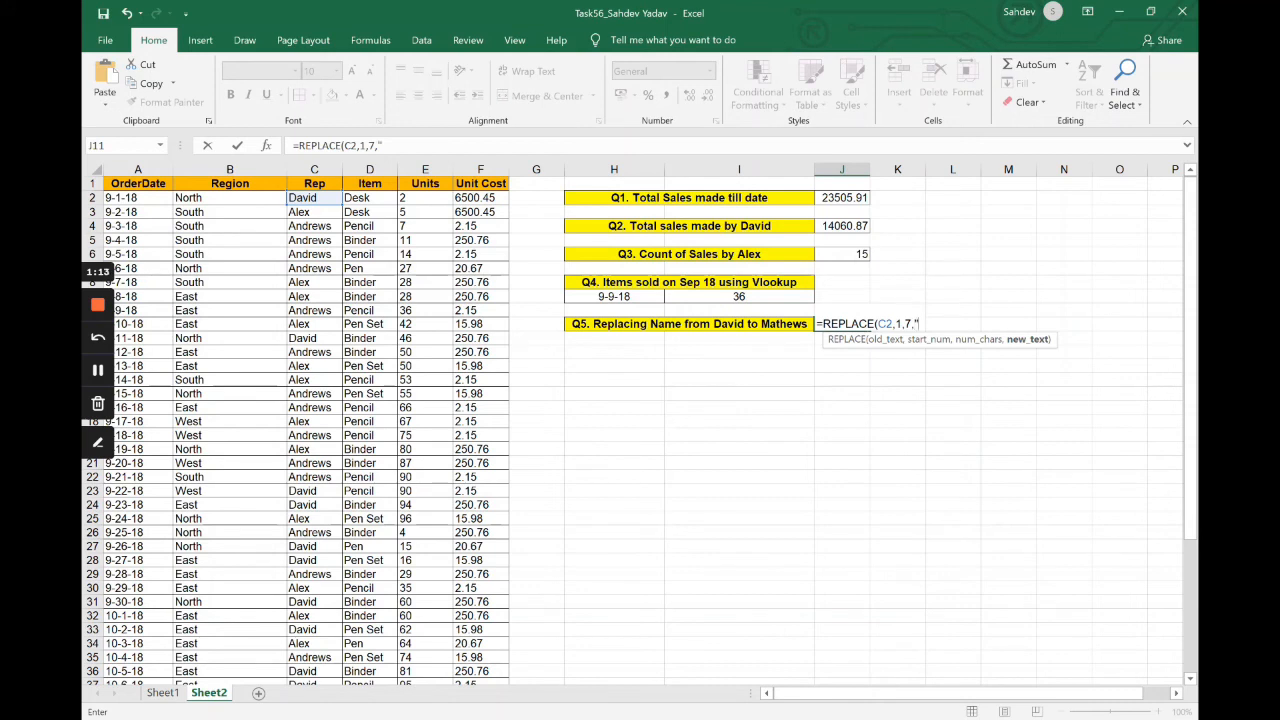
pyautogui.press('BackSpace')
pyautogui.press('BackSpace')
pyautogui.press('BackSpace')
pyautogui.press('BackSpace')
pyautogui.write('Mathews")')
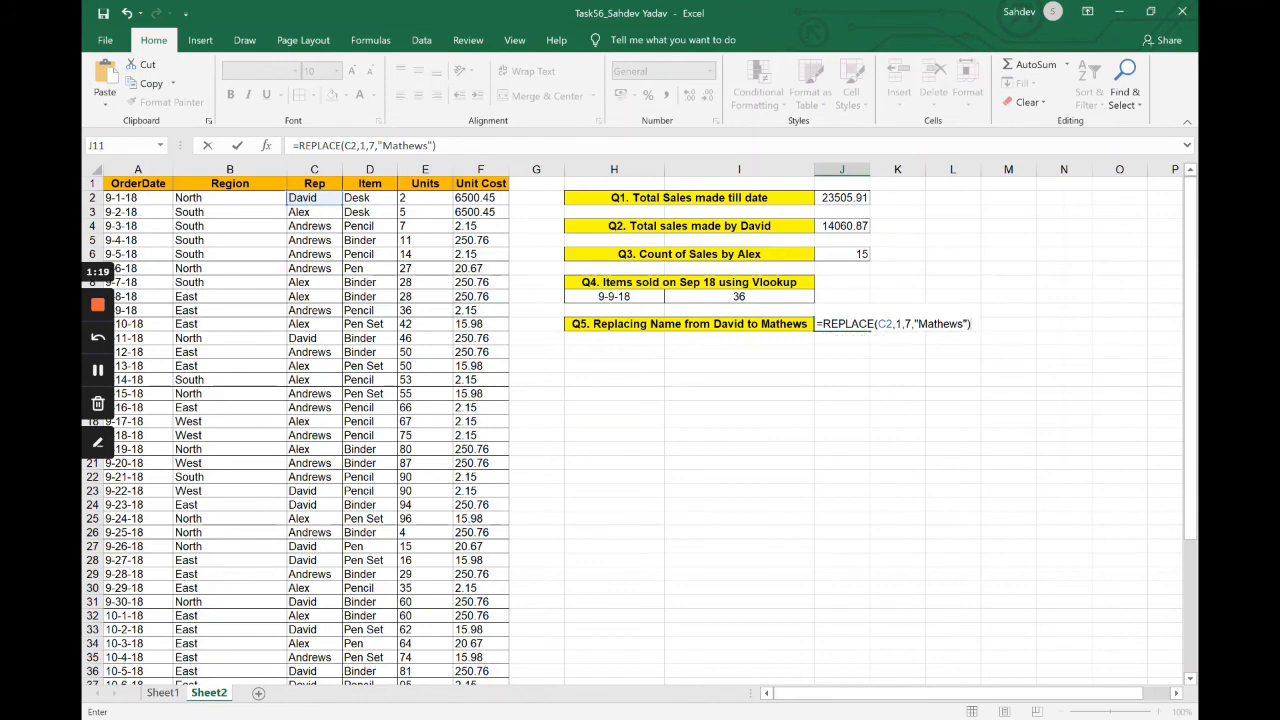
pyautogui.press('Return')
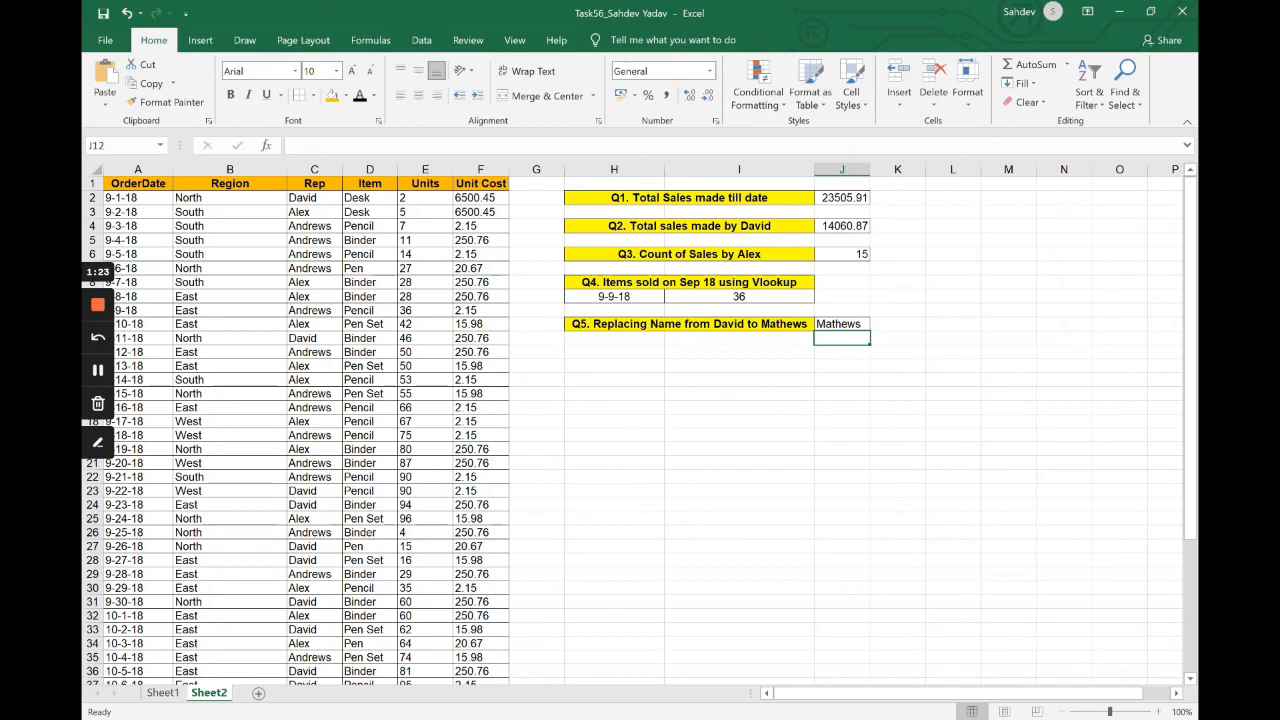
pyautogui.click(842, 324)
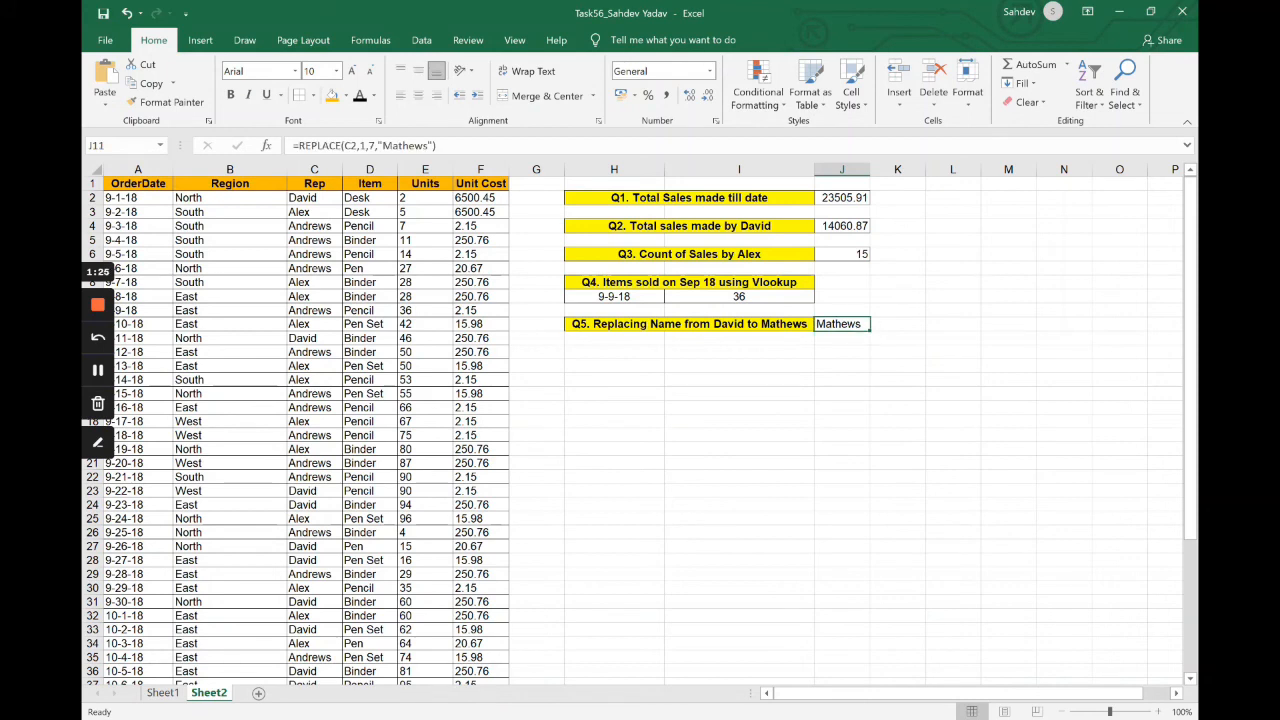